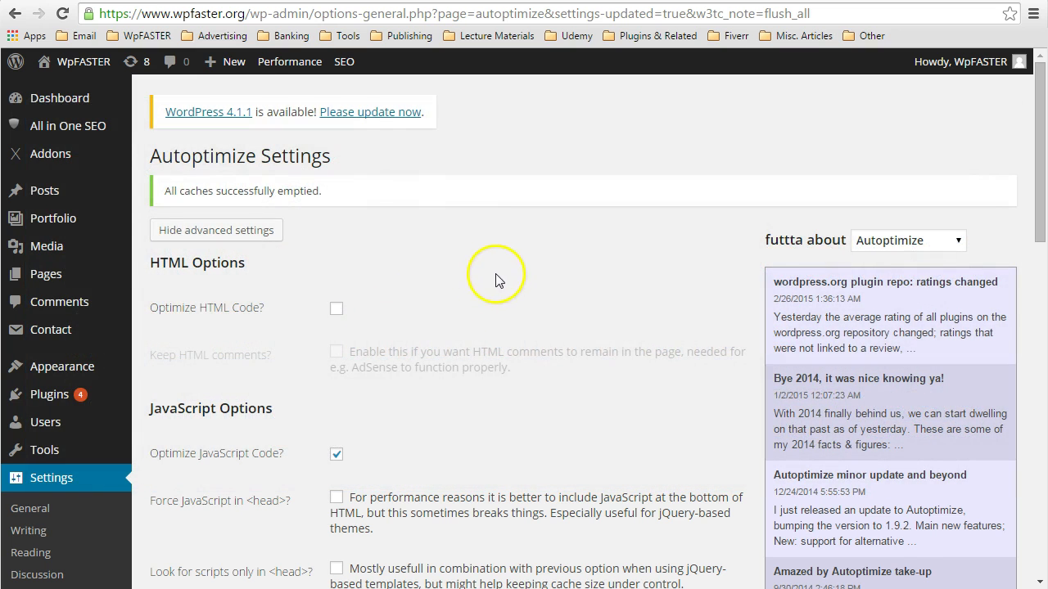
Scroll through the Autoptimize settings, toggling JavaScript optimization off and back on.
scroll(514, 275, down, 1)
scroll(514, 275, down, 1)
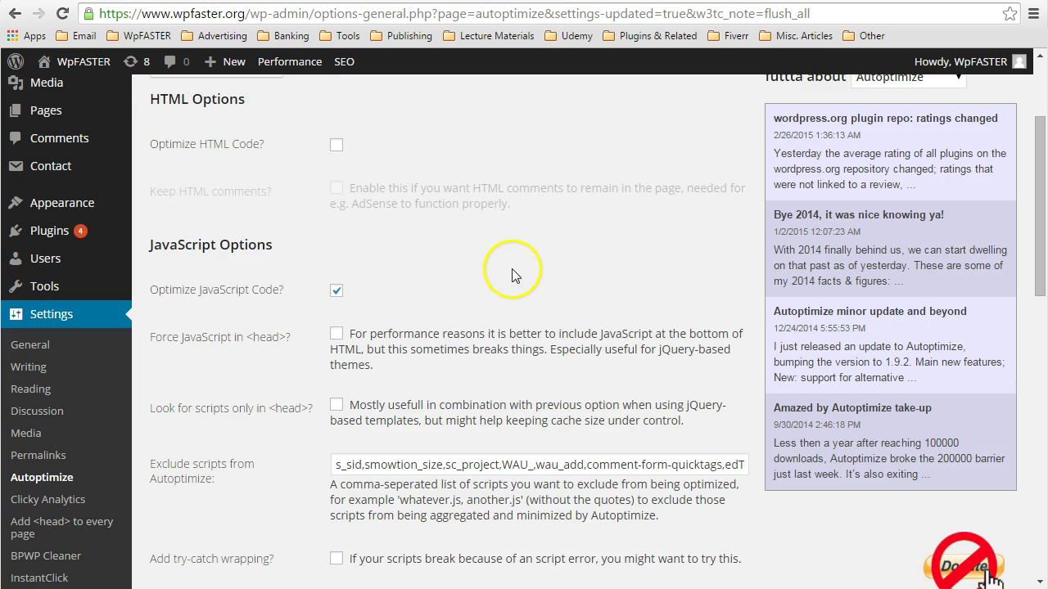
click(339, 293)
click(339, 293)
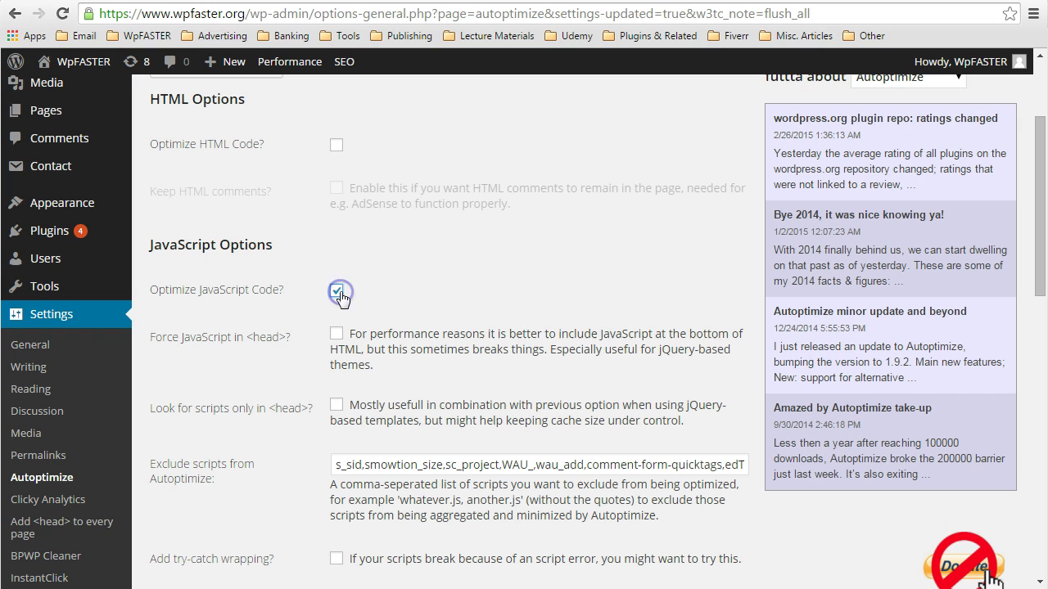
scroll(517, 269, down, 1)
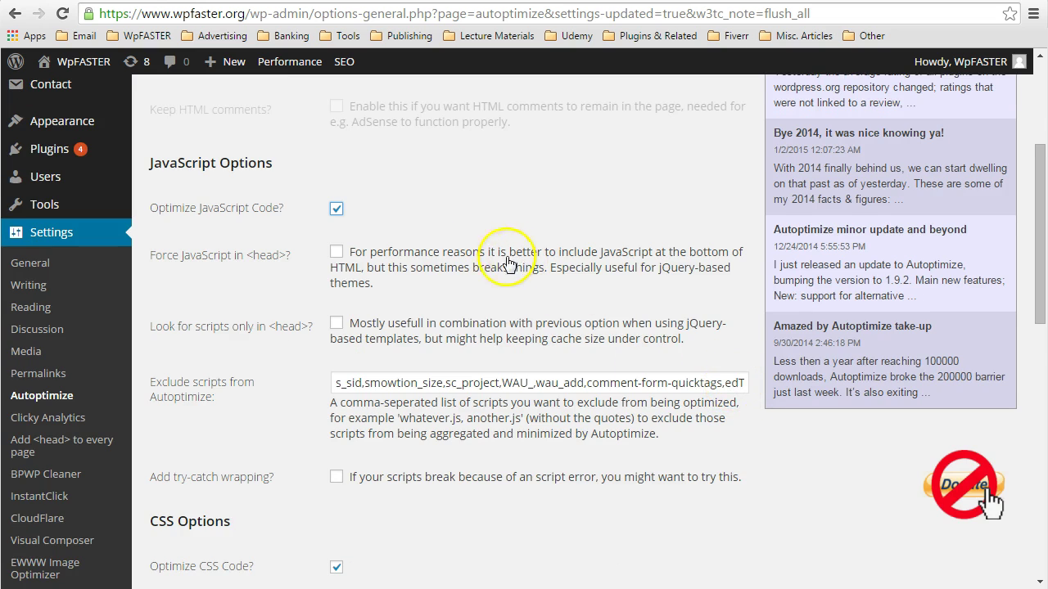
scroll(304, 234, down, 3)
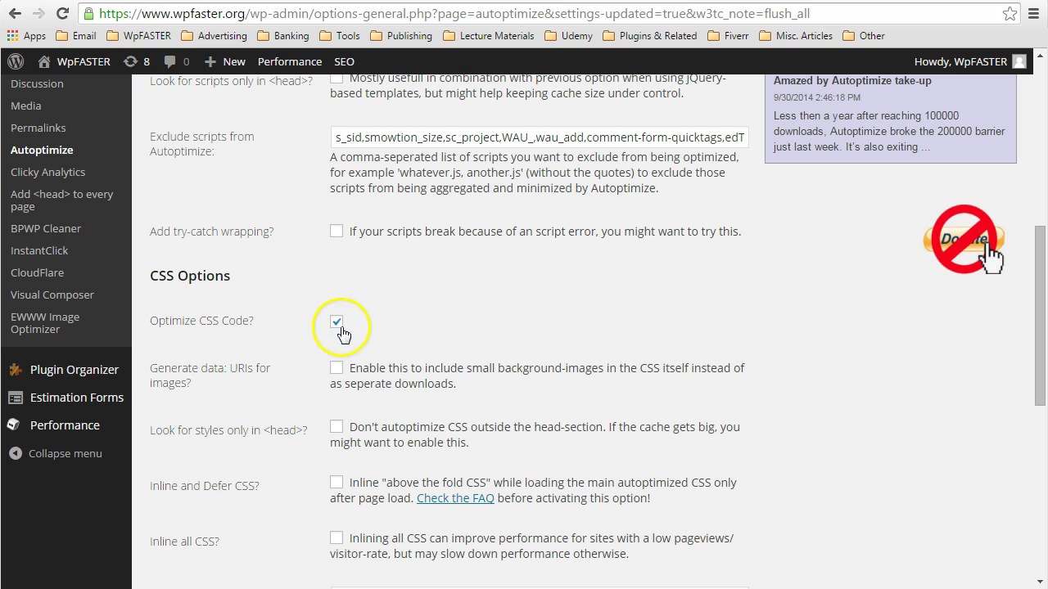
scroll(695, 360, down, 3)
scroll(813, 382, down, 4)
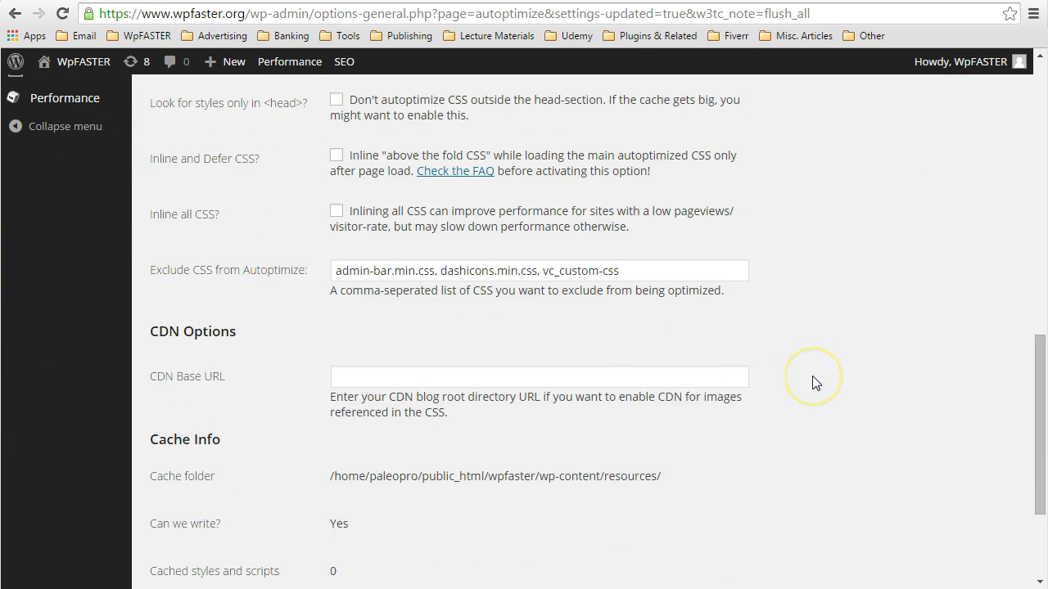
scroll(815, 382, up, 4)
scroll(813, 382, up, 15)
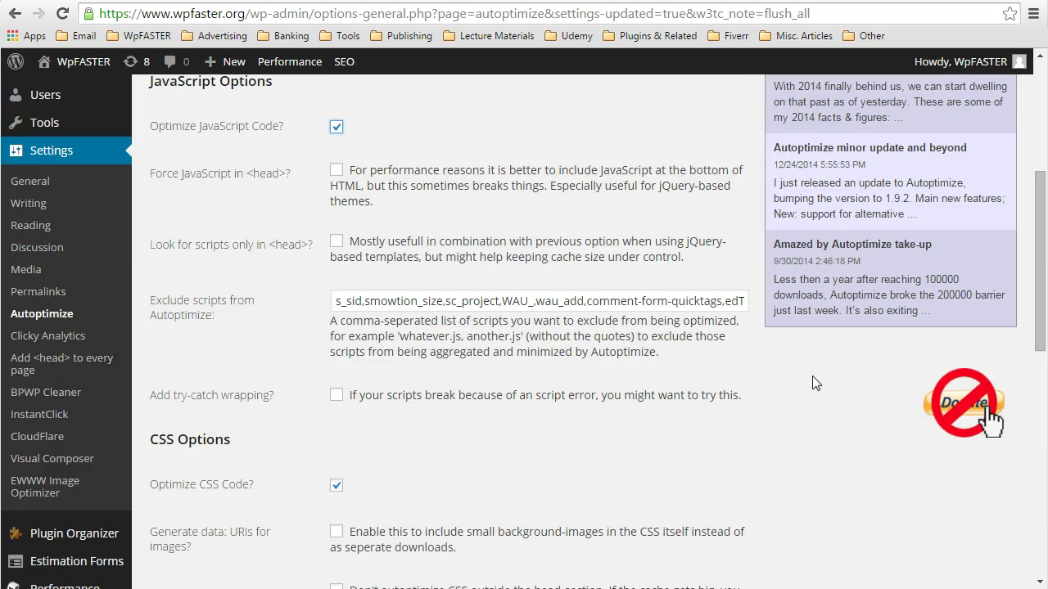
click(638, 290)
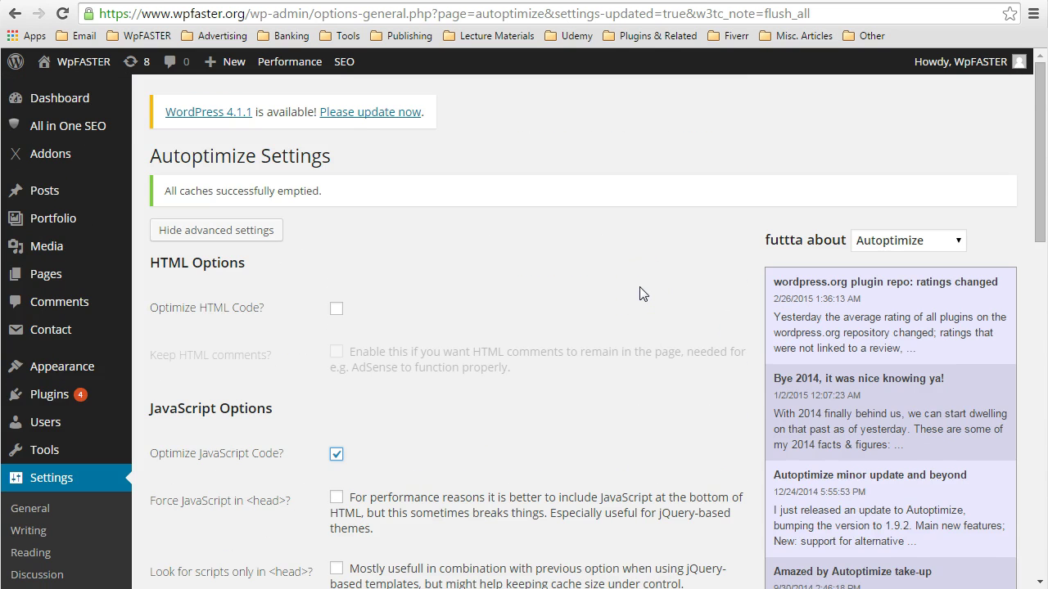
click(642, 292)
click(563, 248)
click(482, 213)
click(443, 250)
Inspect the homepage source, opening the aggregated CSS and JavaScript files linked there.
click(148, 578)
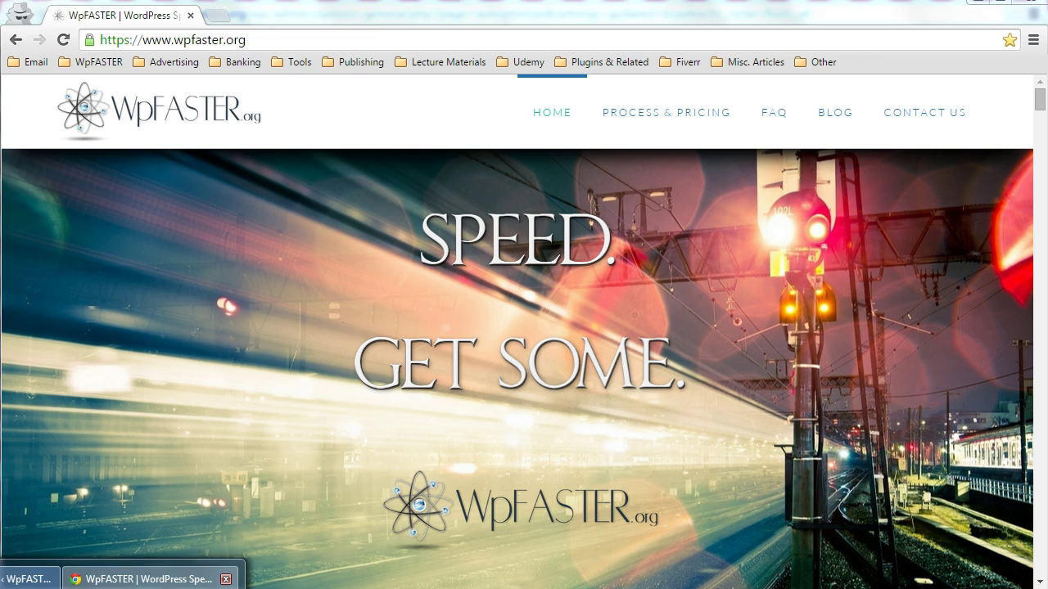
right_click(304, 104)
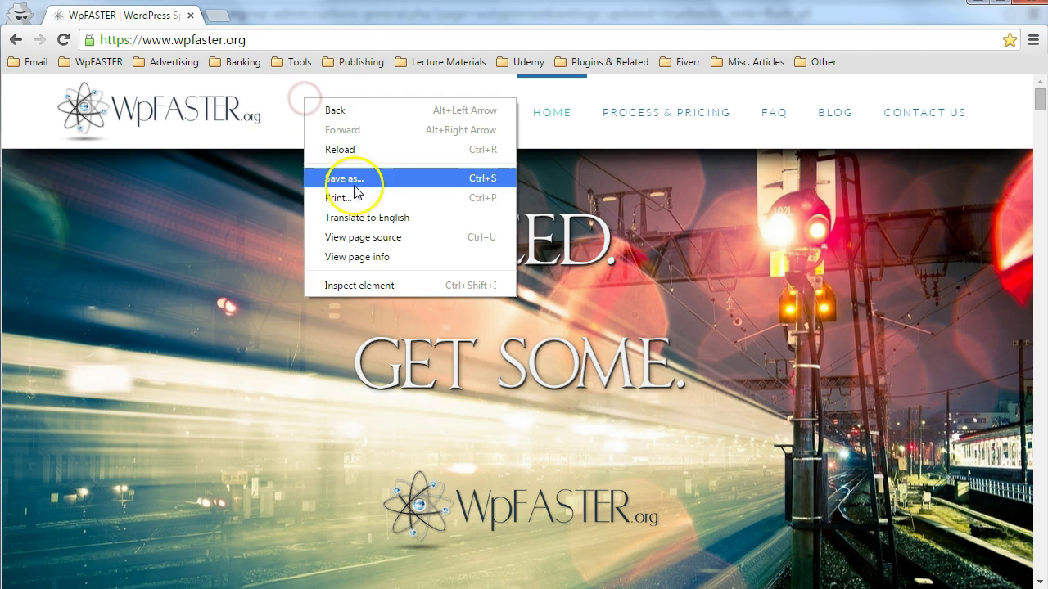
click(373, 237)
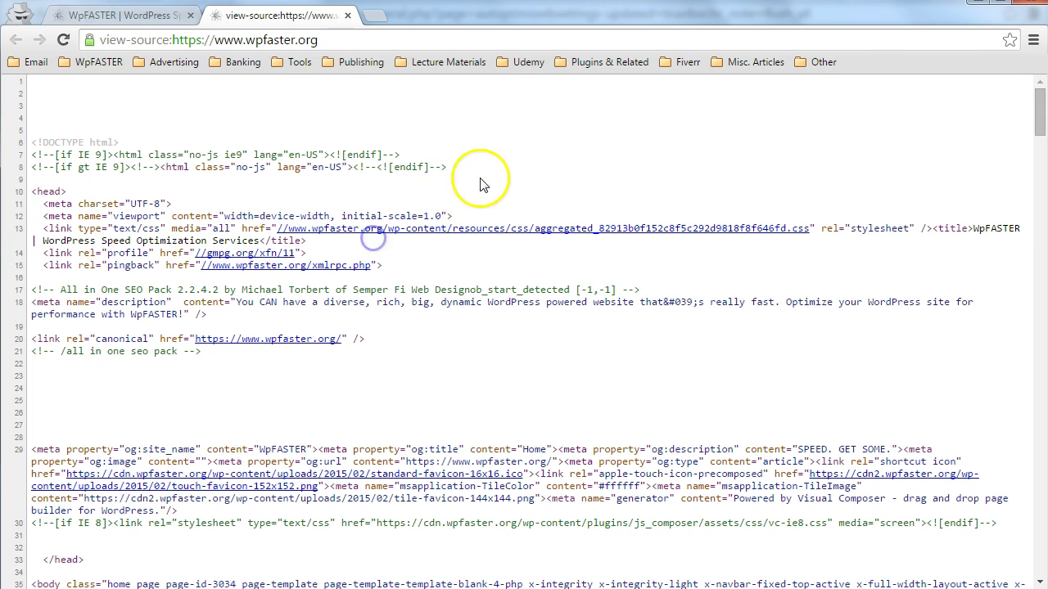
click(720, 236)
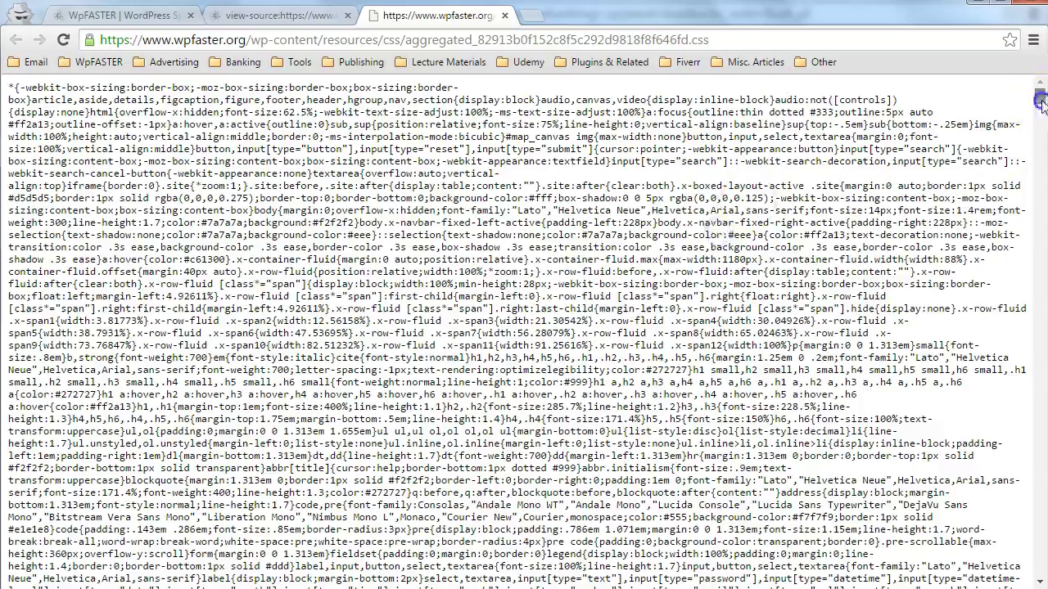
drag(1041, 102, 1040, 567)
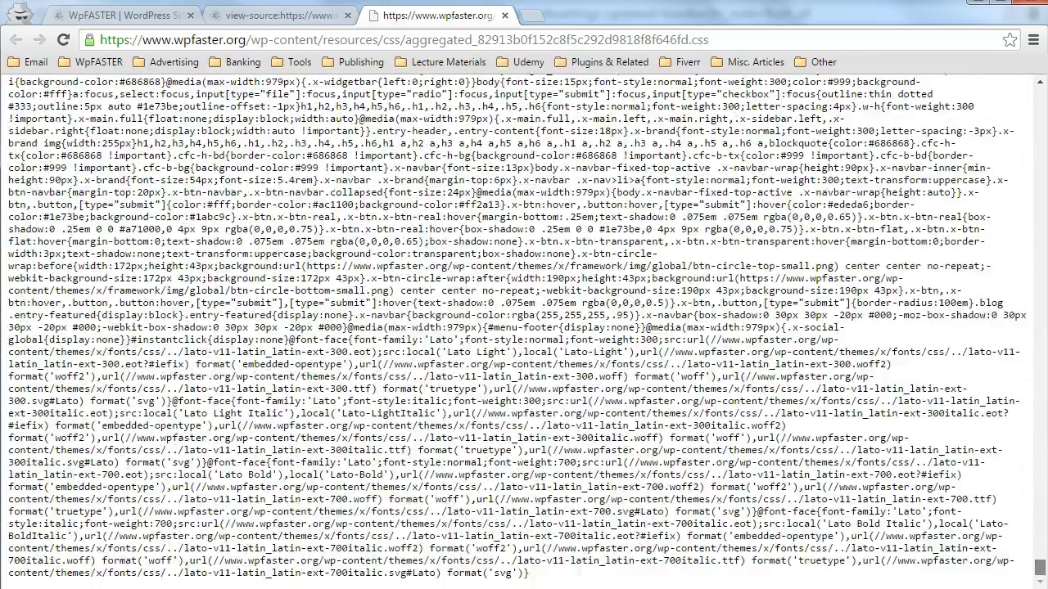
click(507, 16)
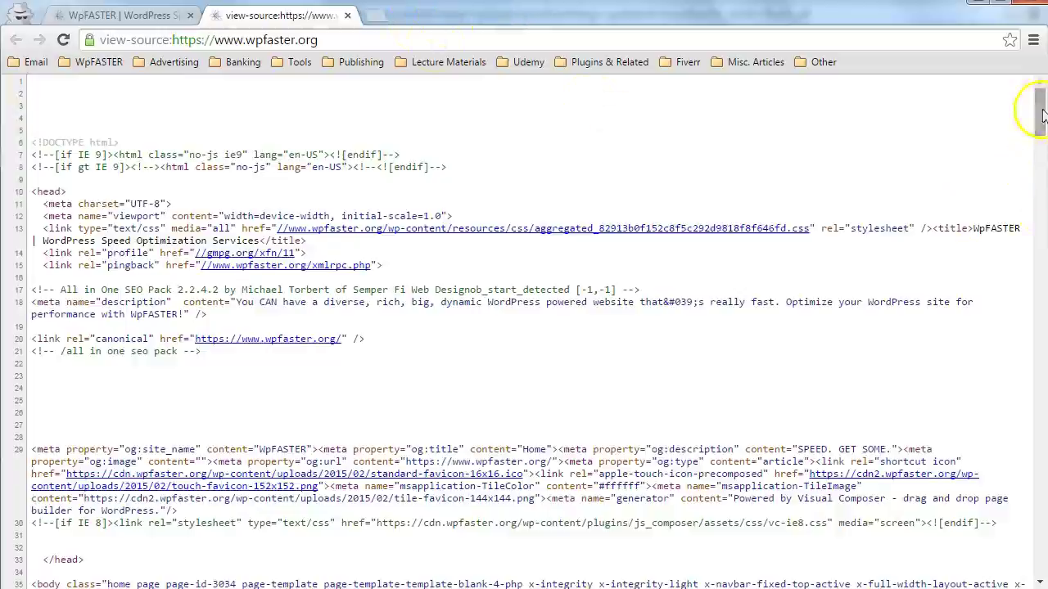
drag(1038, 114, 1041, 565)
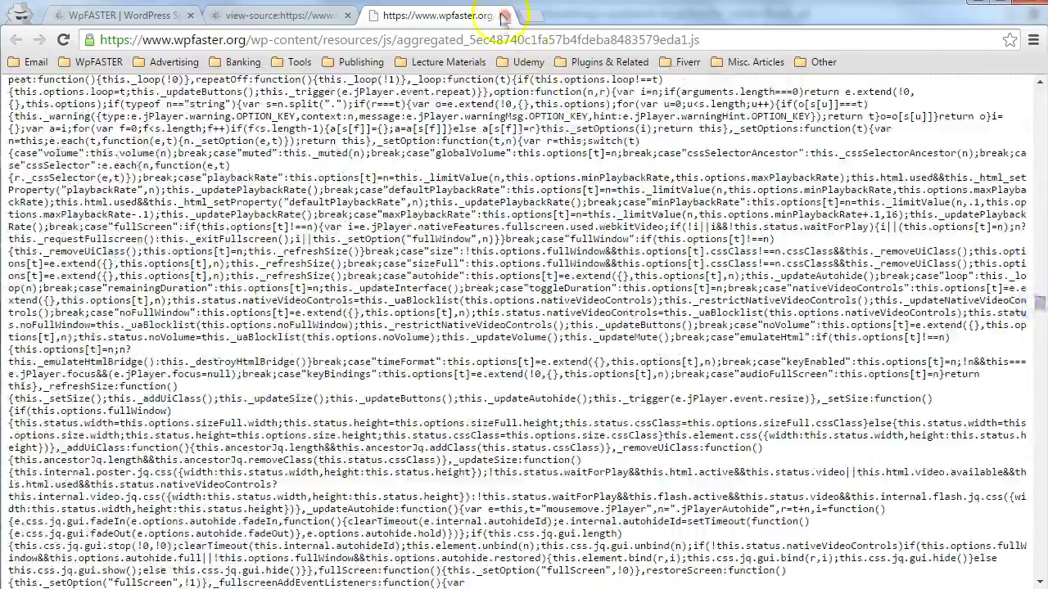
click(505, 18)
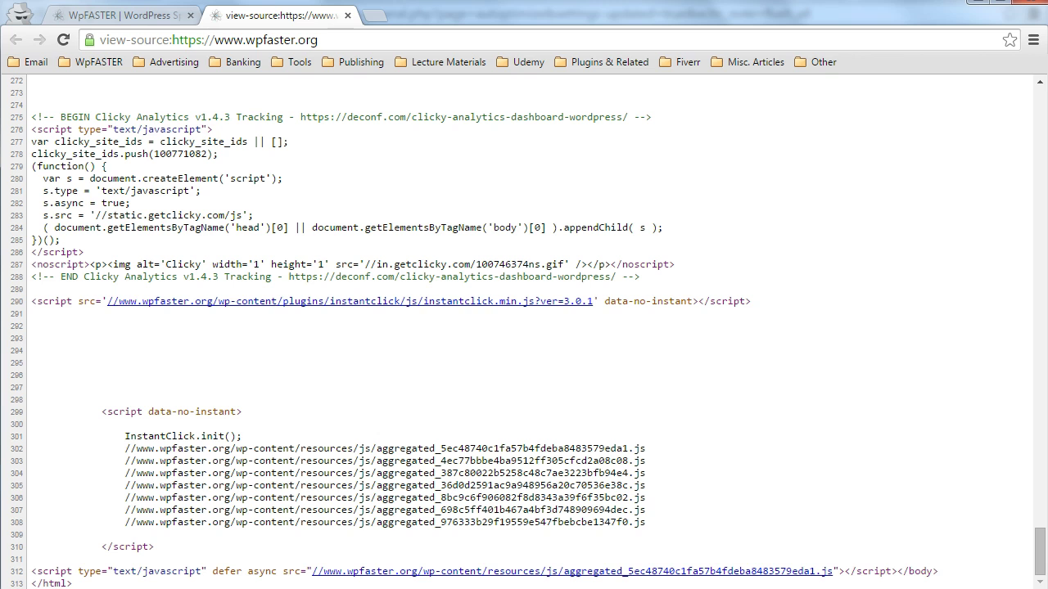
click(30, 578)
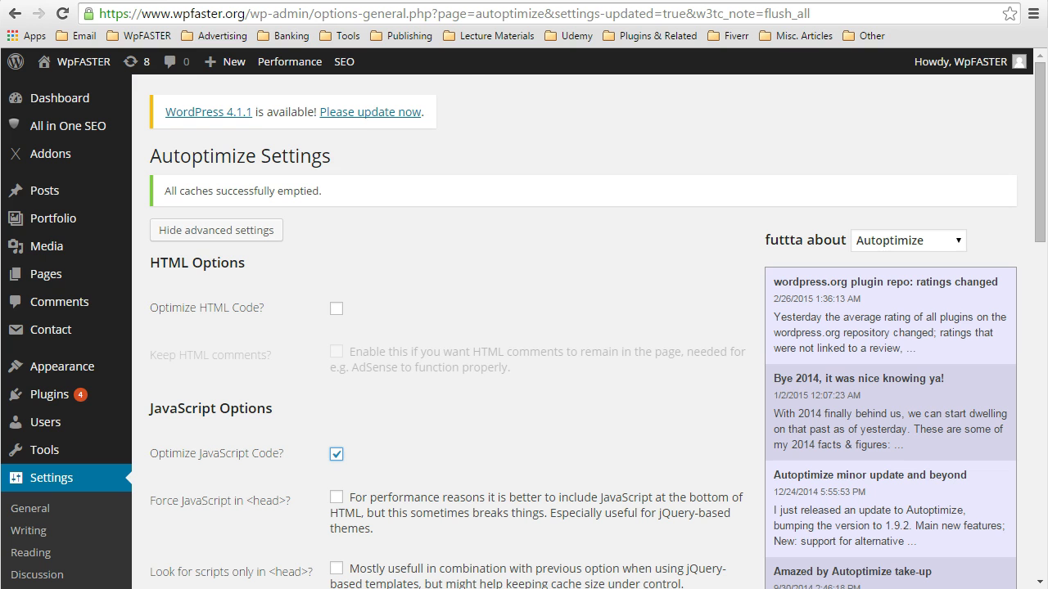
key(ctrl+Tab)
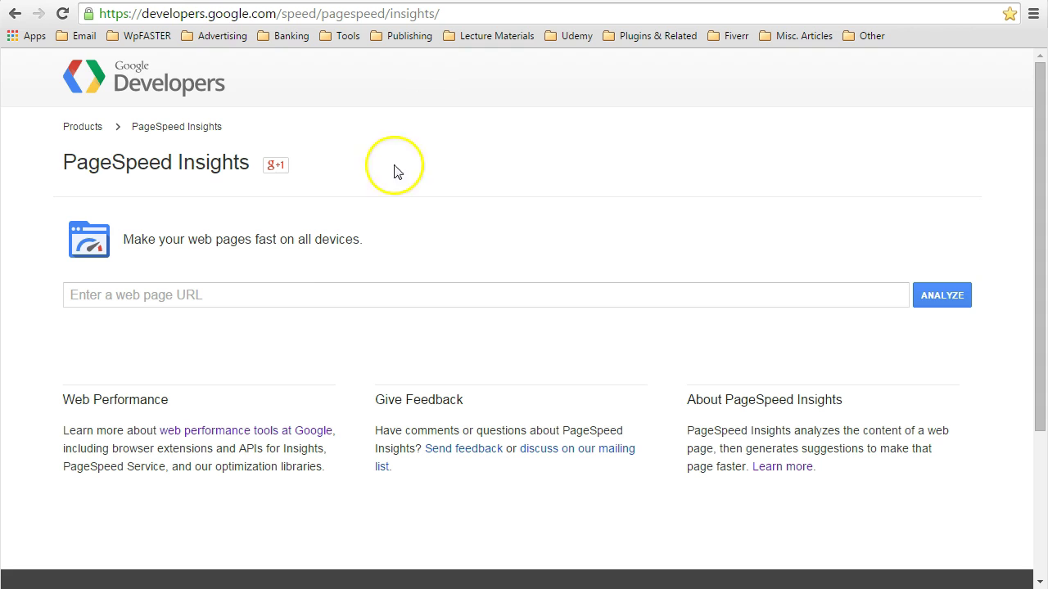
click(314, 295)
text(https)
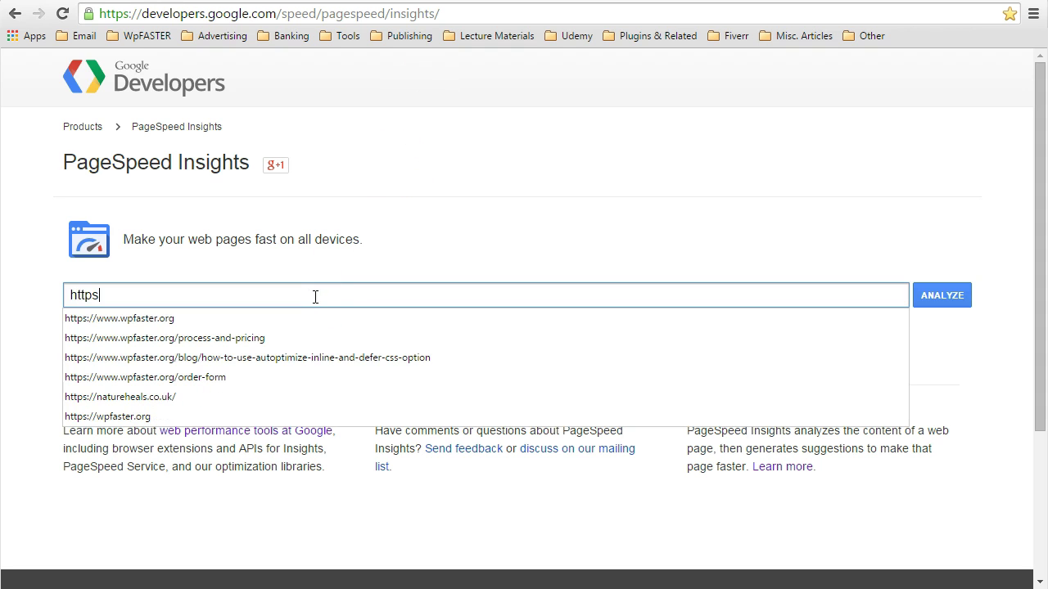
click(301, 319)
click(938, 295)
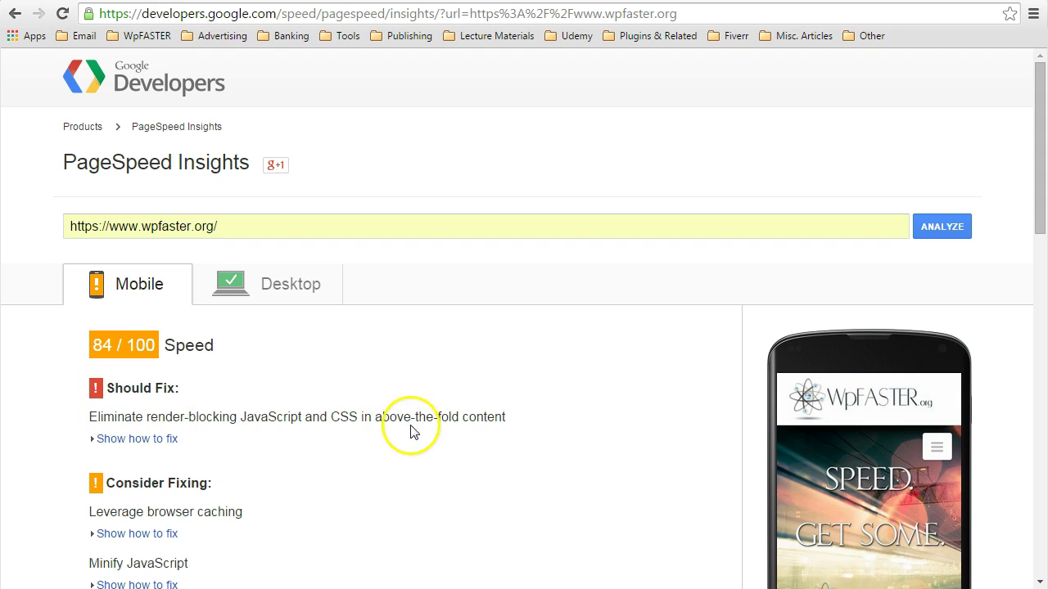
Review the render-blocking CSS details and the 94/100 desktop and 84/100 mobile scores.
click(151, 440)
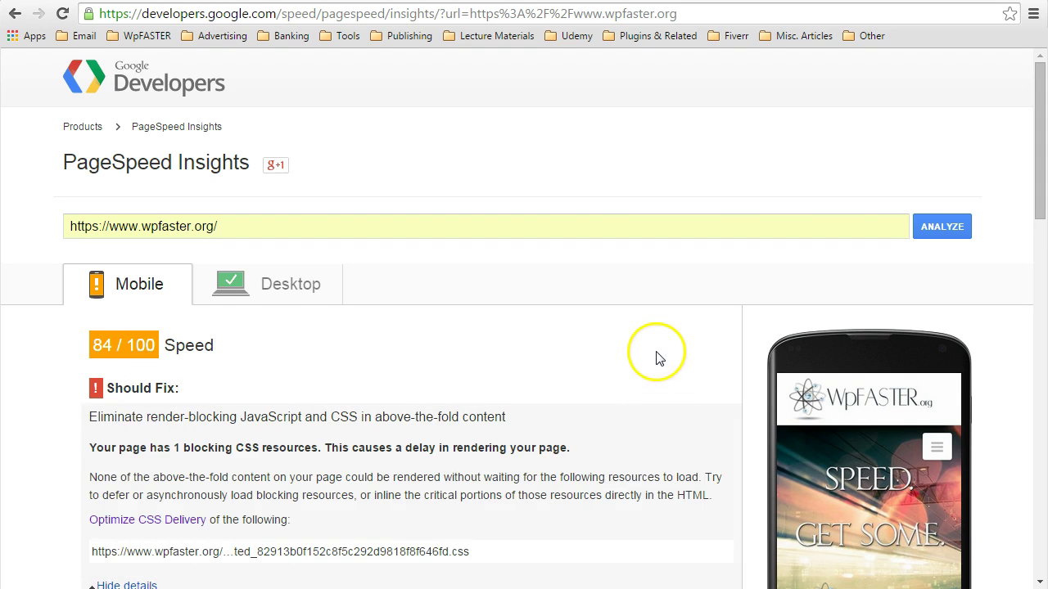
scroll(655, 355, down, 1)
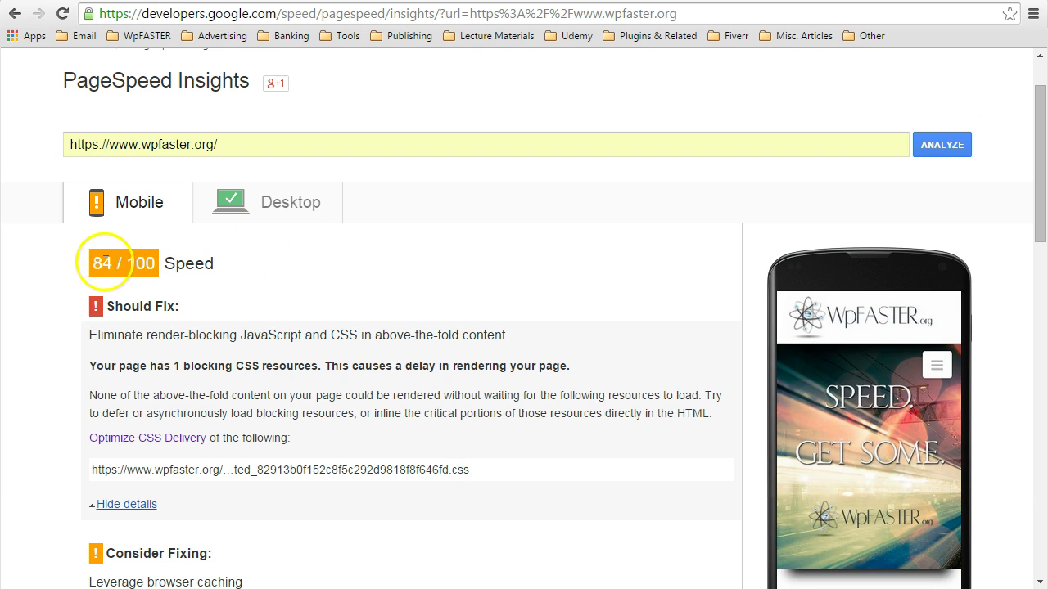
click(272, 199)
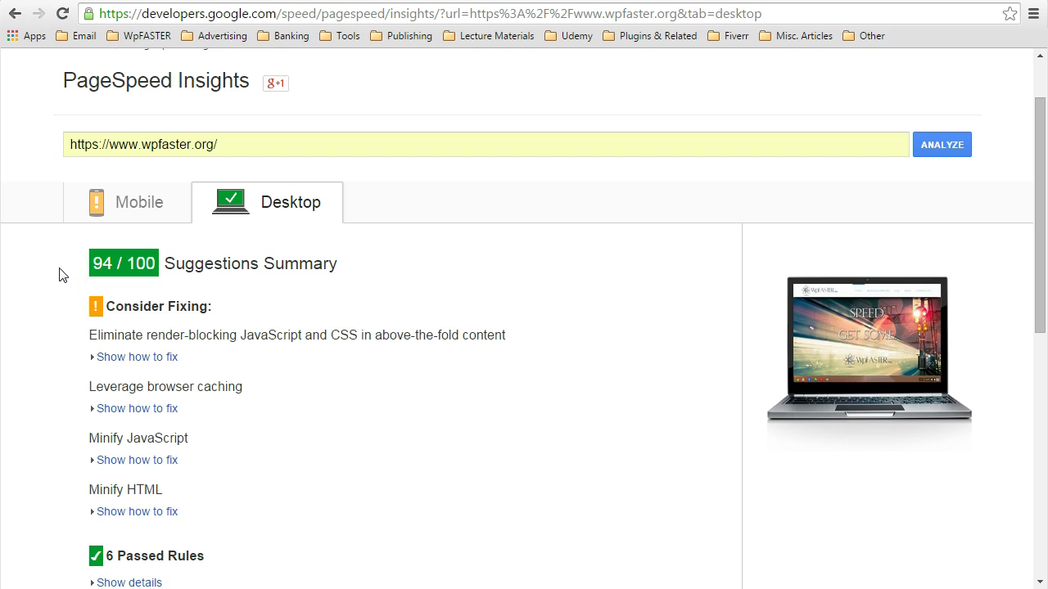
click(131, 217)
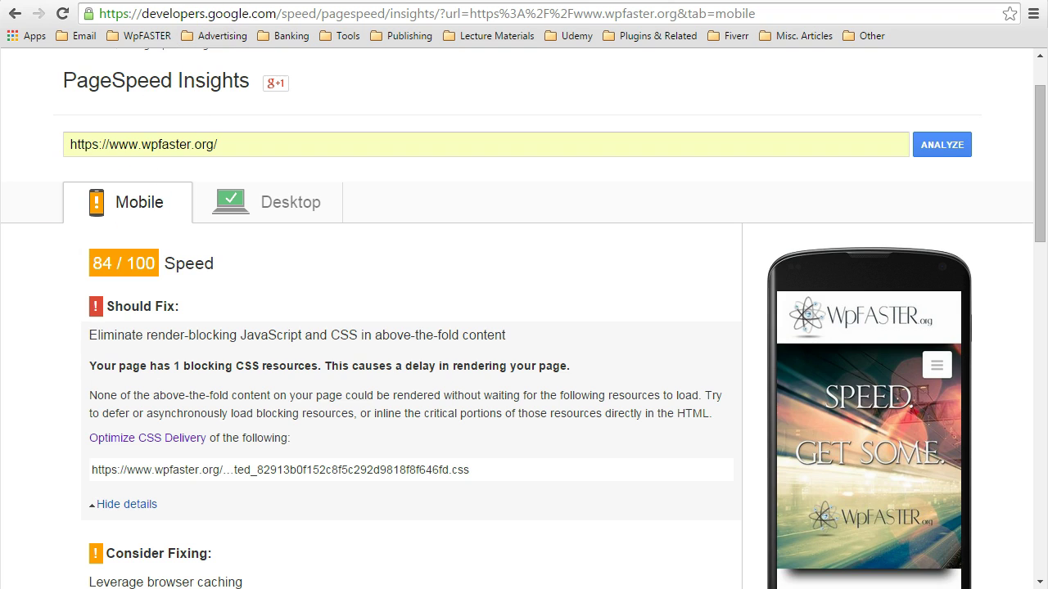
click(225, 1)
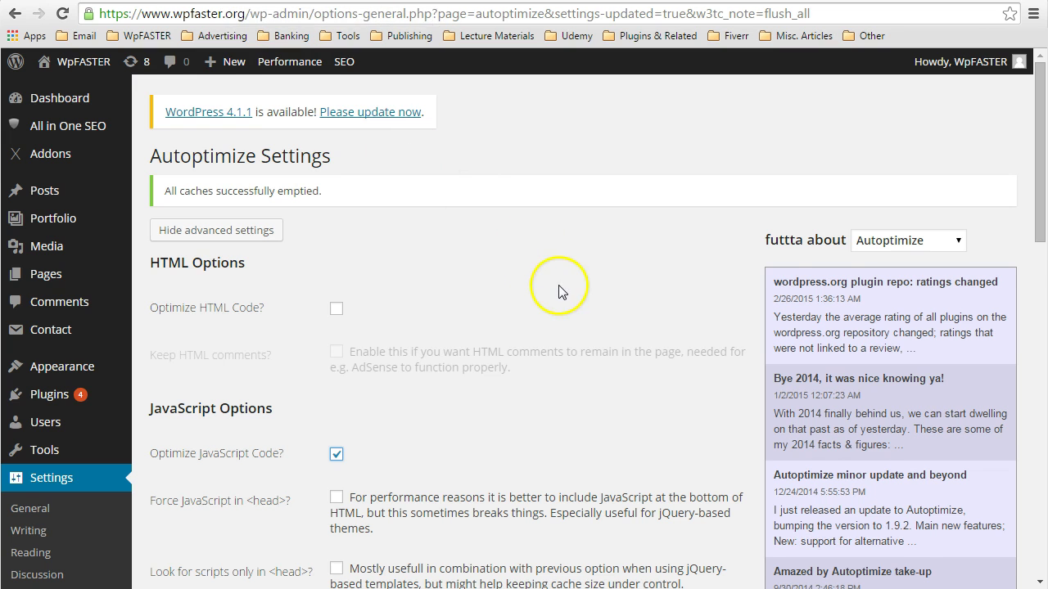
scroll(561, 292, down, 5)
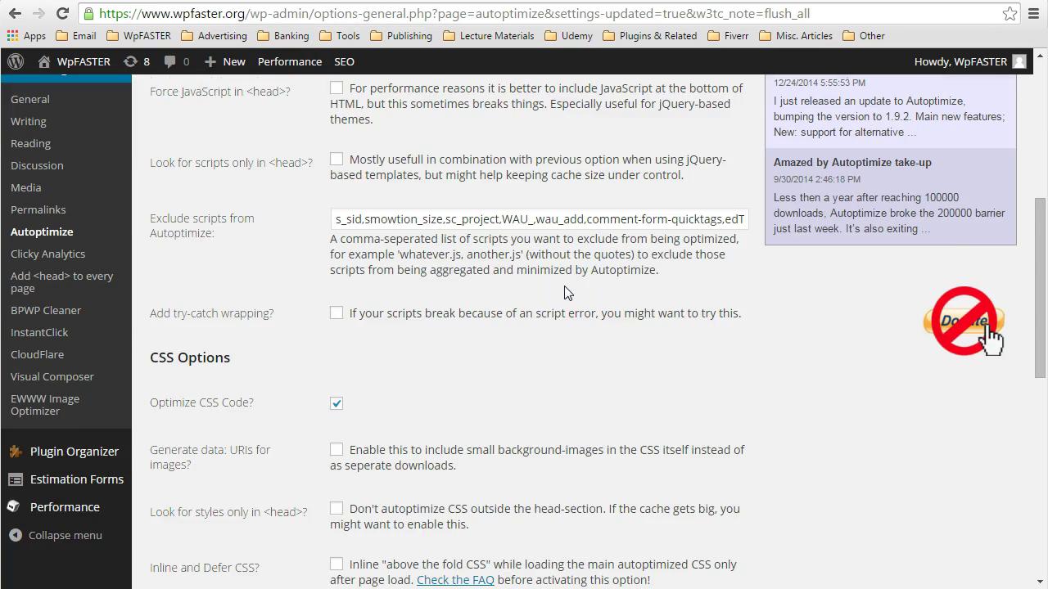
scroll(567, 293, down, 1)
scroll(567, 293, down, 1)
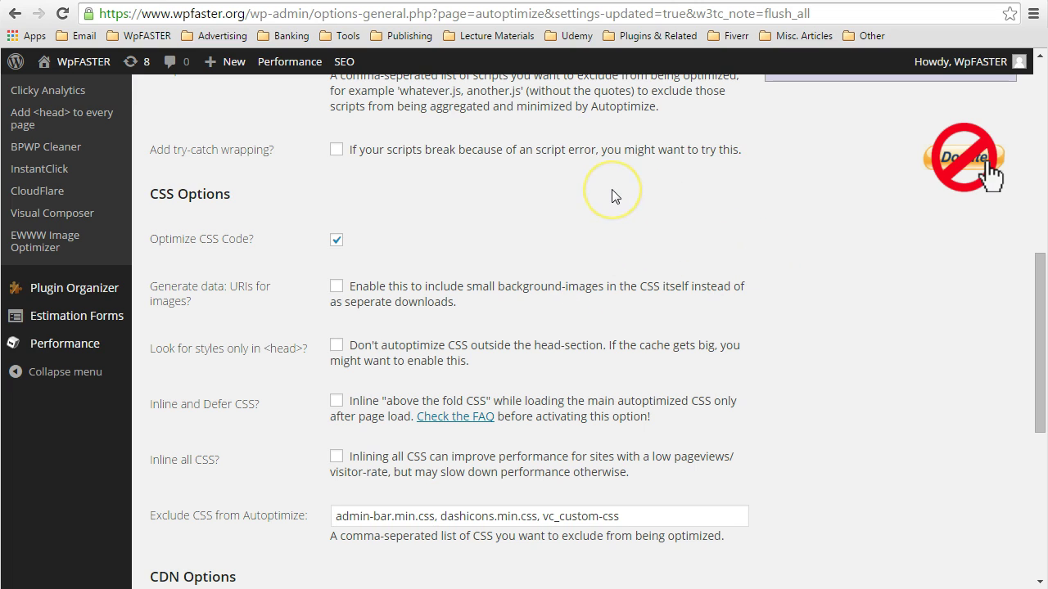
scroll(614, 198, down, 1)
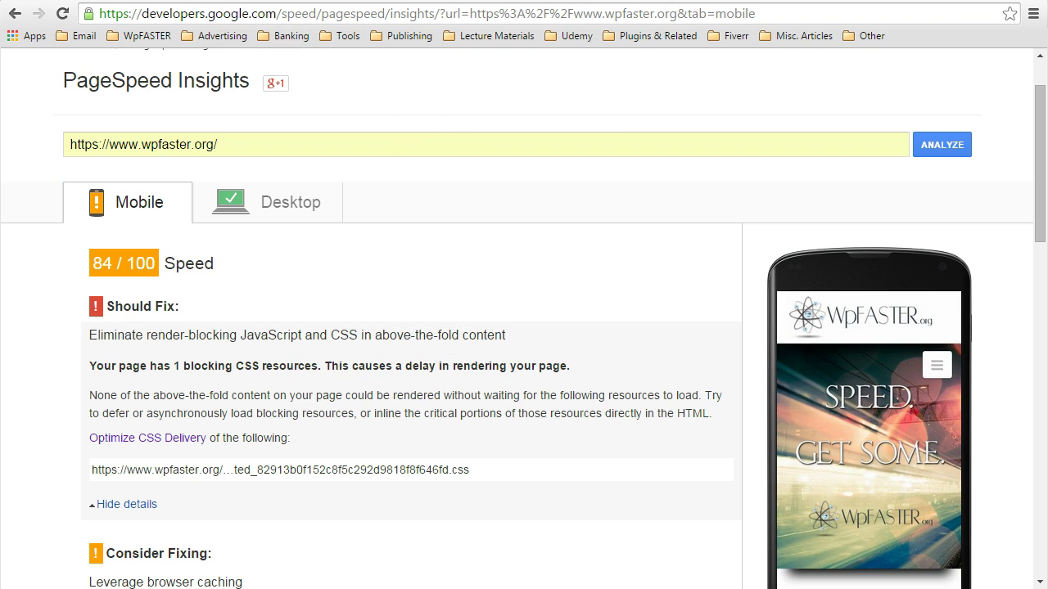
key(ctrl+Tab)
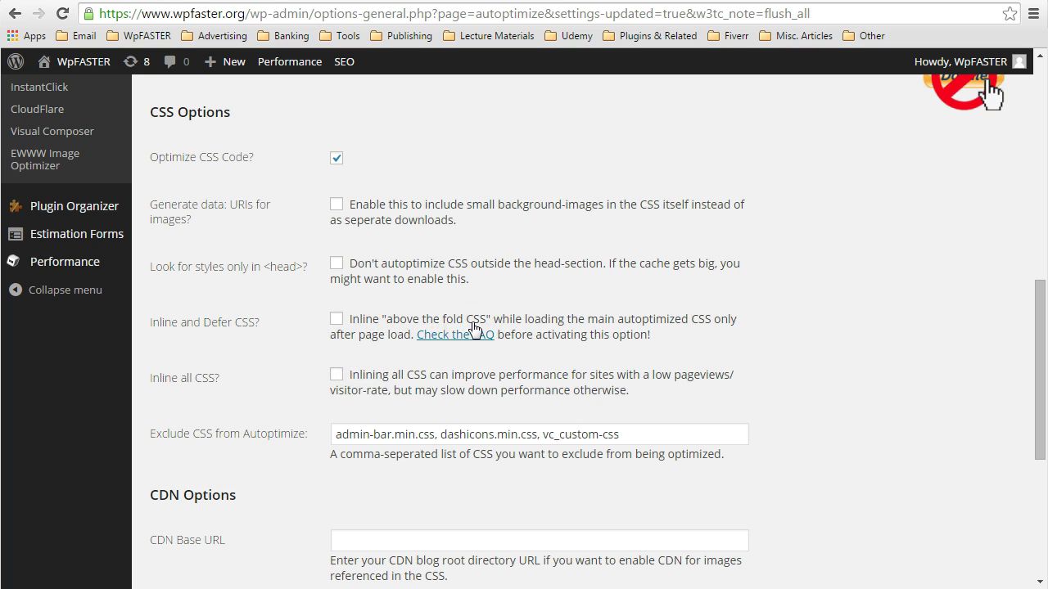
Tick Inline and Defer CSS? and place the cursor in the empty above-the-fold CSS box.
click(336, 319)
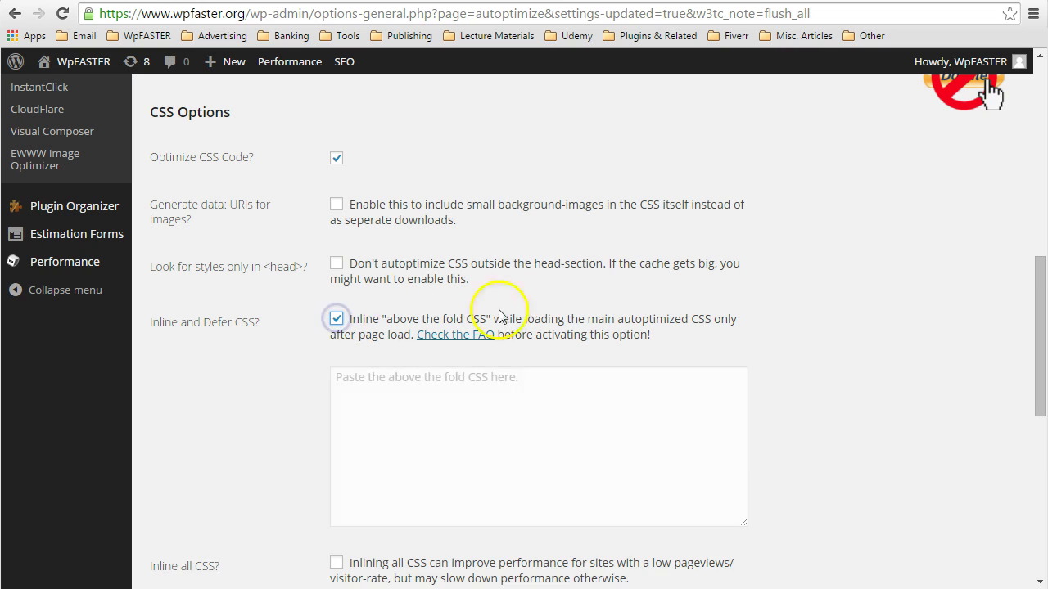
click(382, 377)
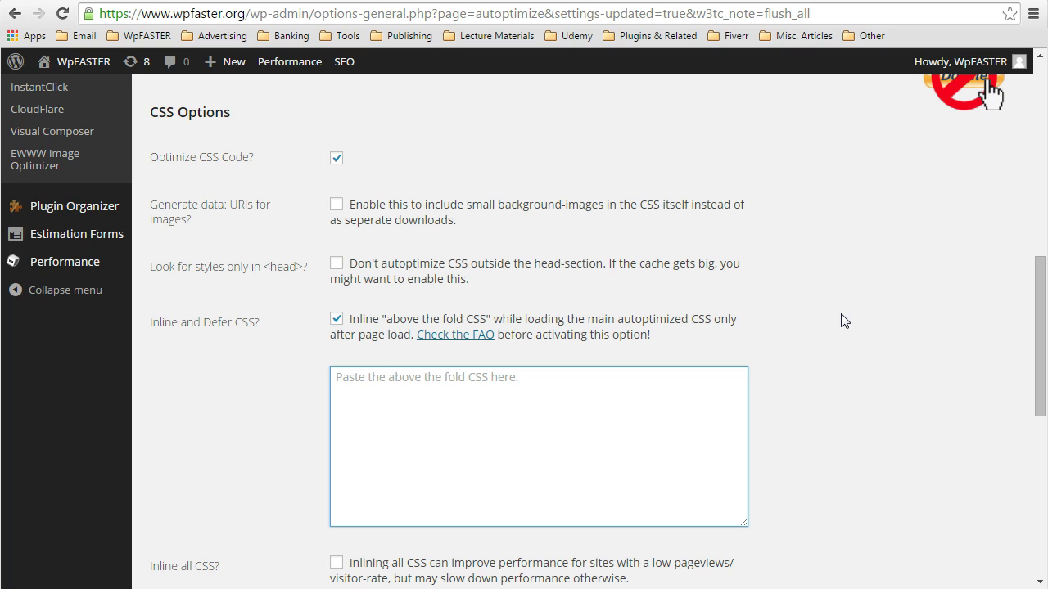
click(840, 282)
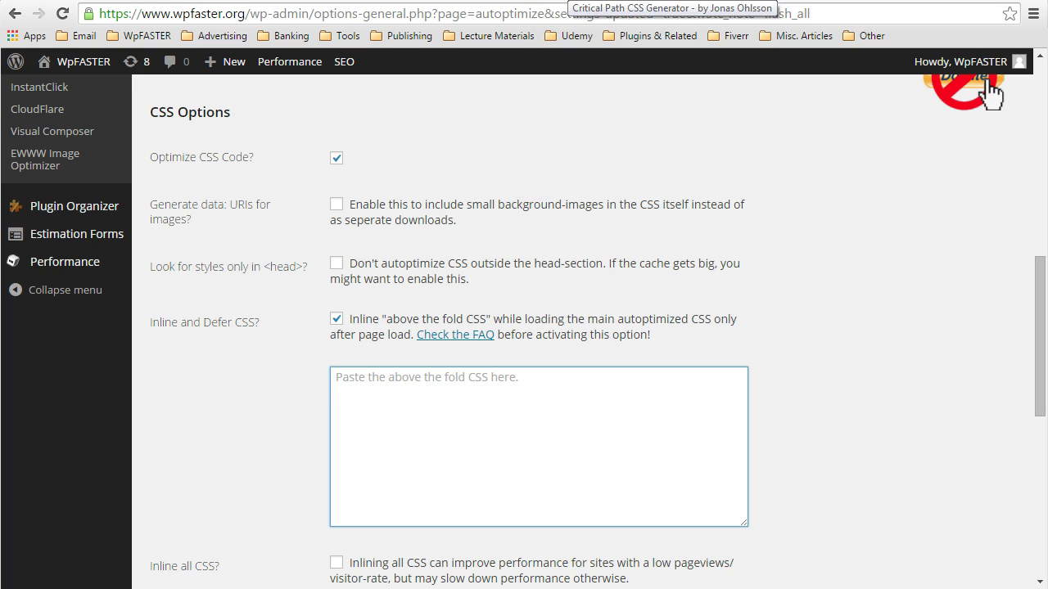
click(573, 0)
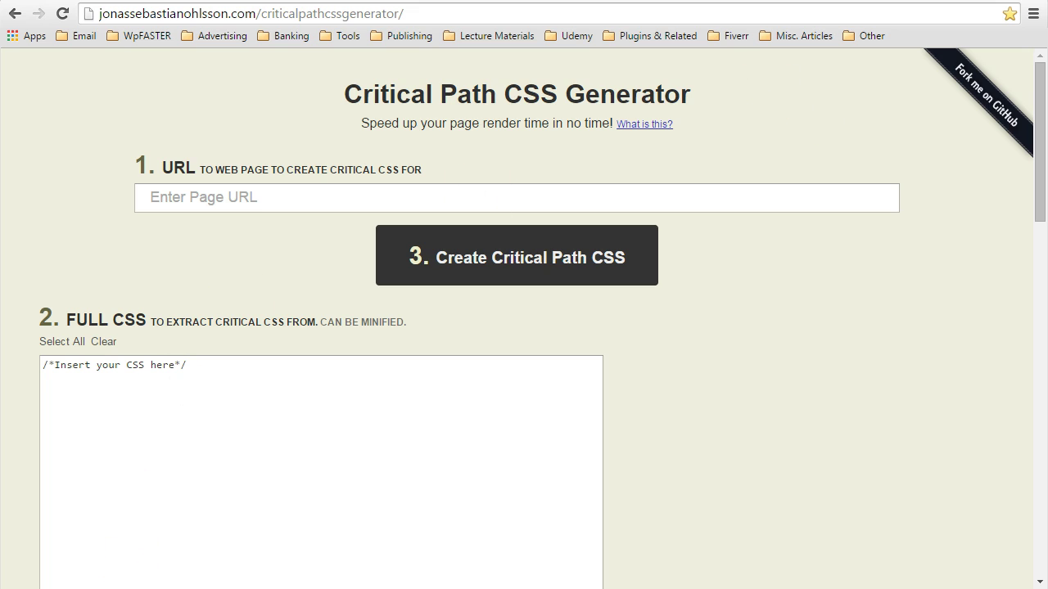
click(155, 580)
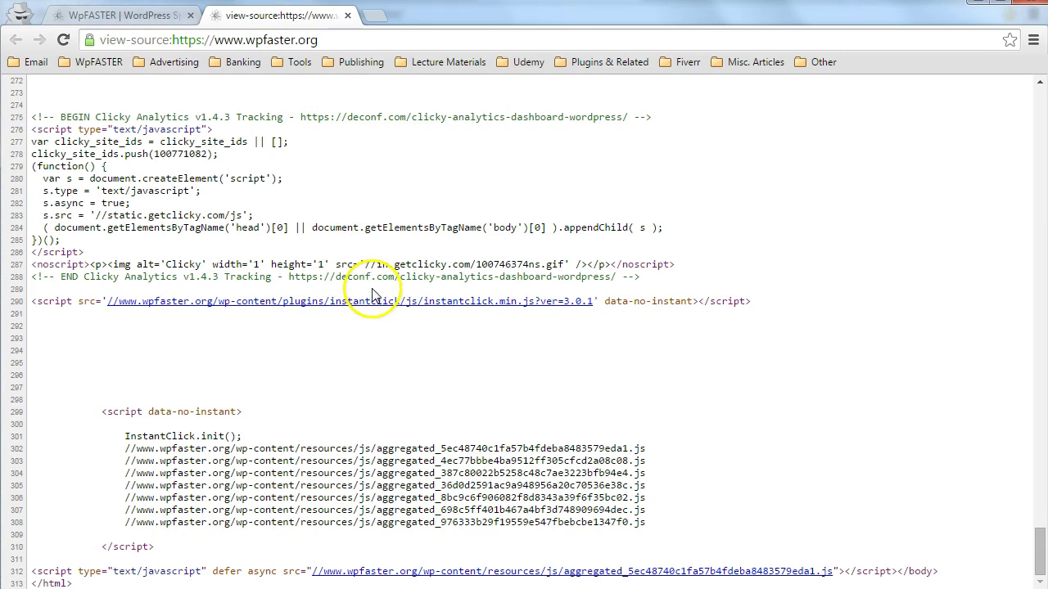
scroll(372, 295, up, 5)
click(1028, 332)
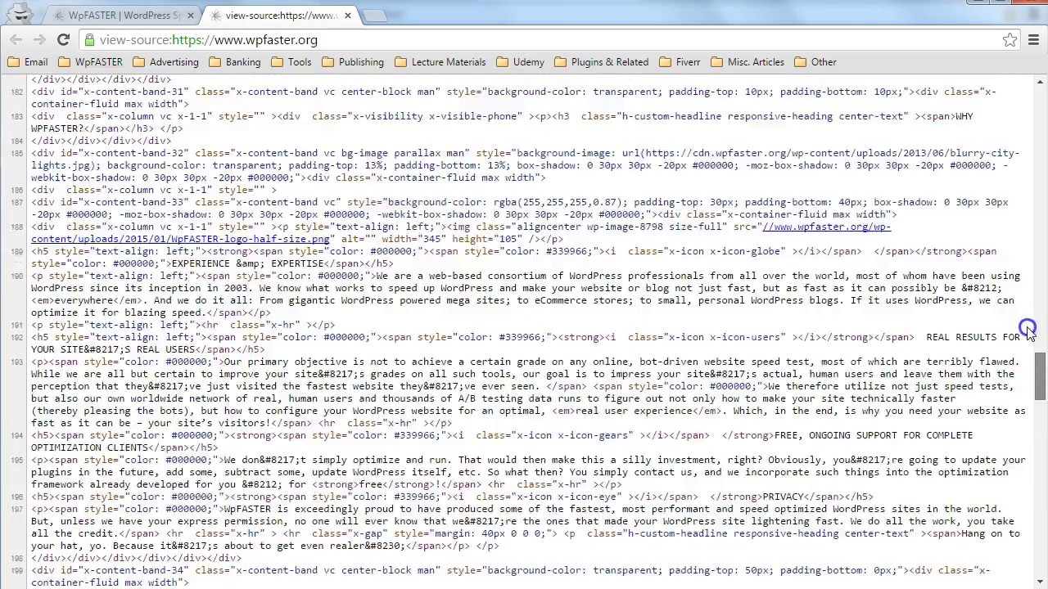
click(1034, 78)
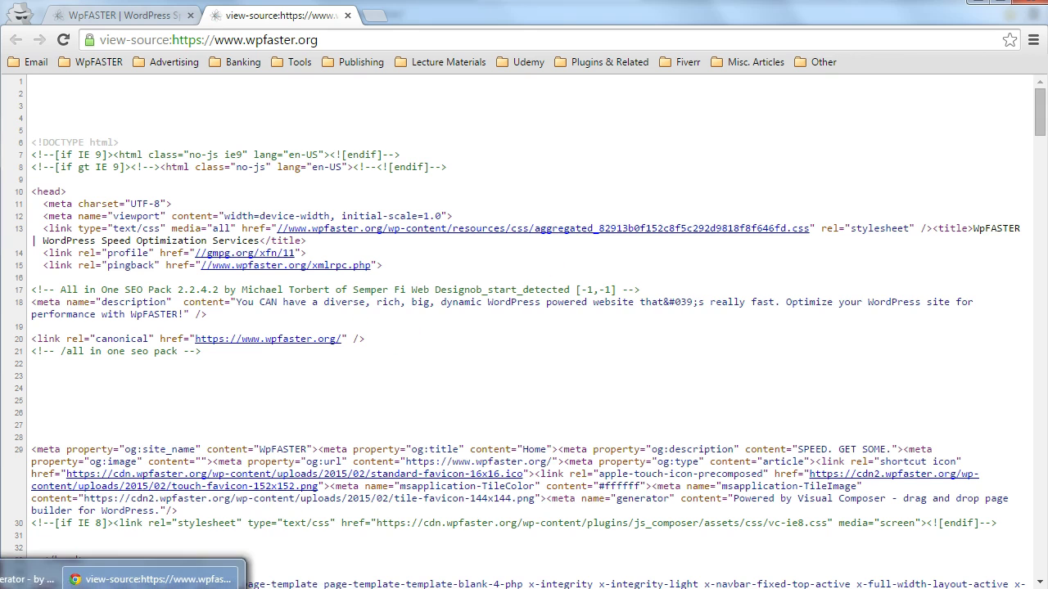
click(30, 578)
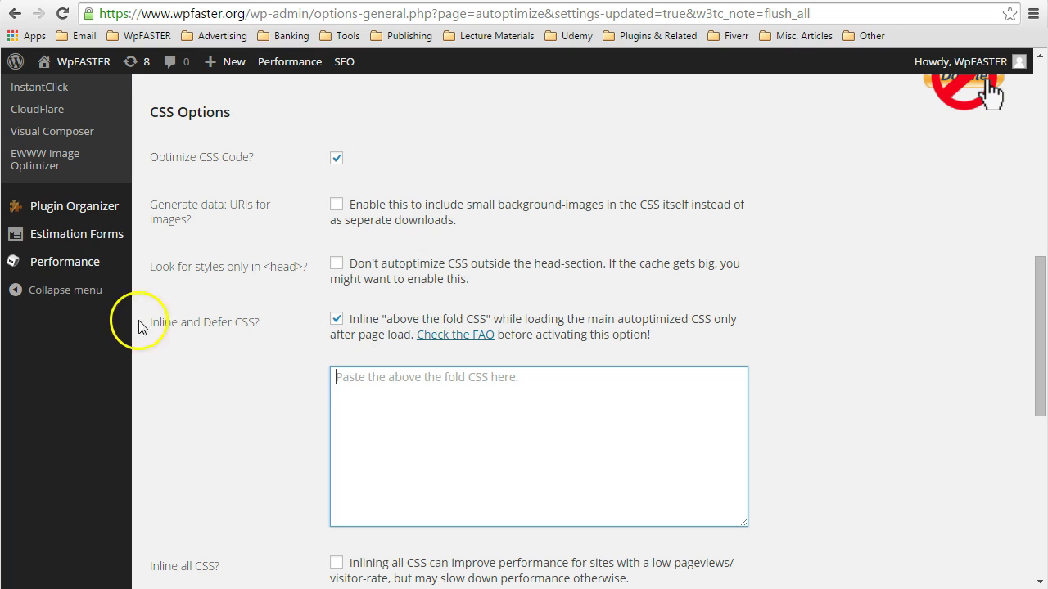
click(165, 324)
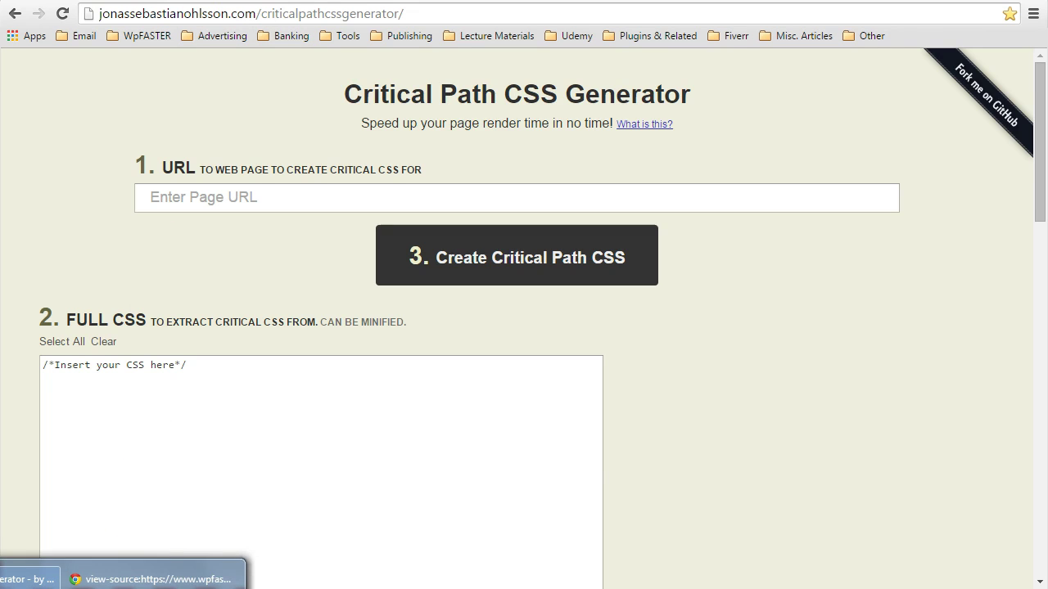
Open the aggregated_….css stylesheet from line 13 of the homepage source and copy it all.
click(150, 578)
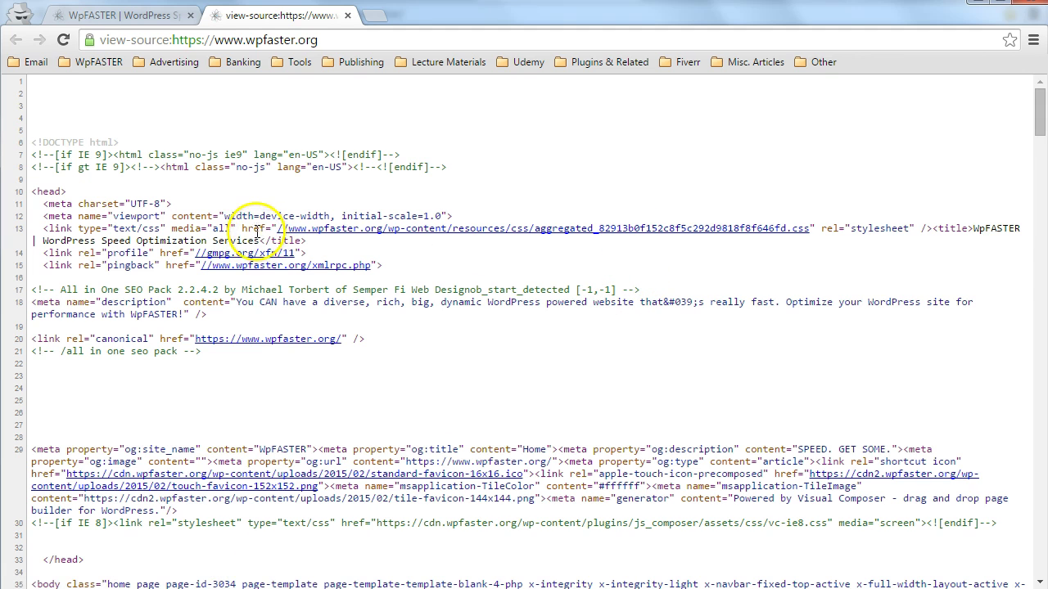
drag(241, 229, 801, 243)
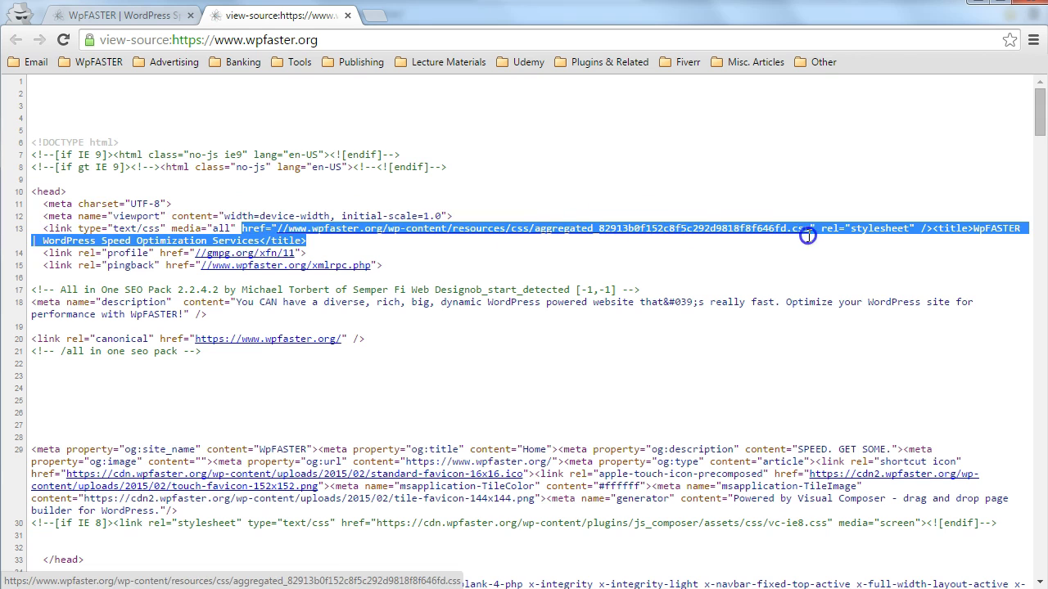
click(801, 243)
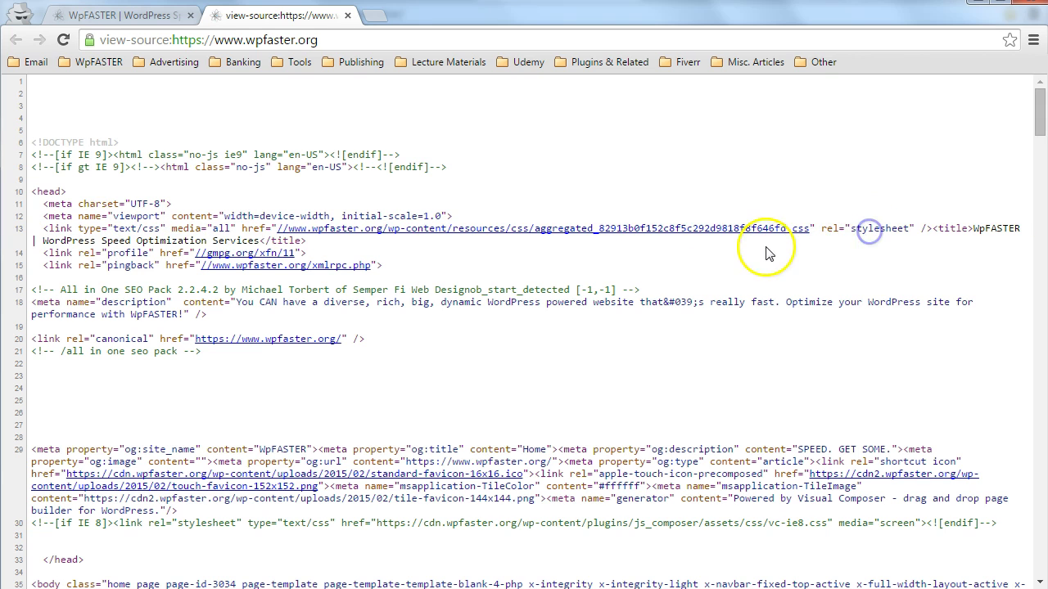
click(737, 235)
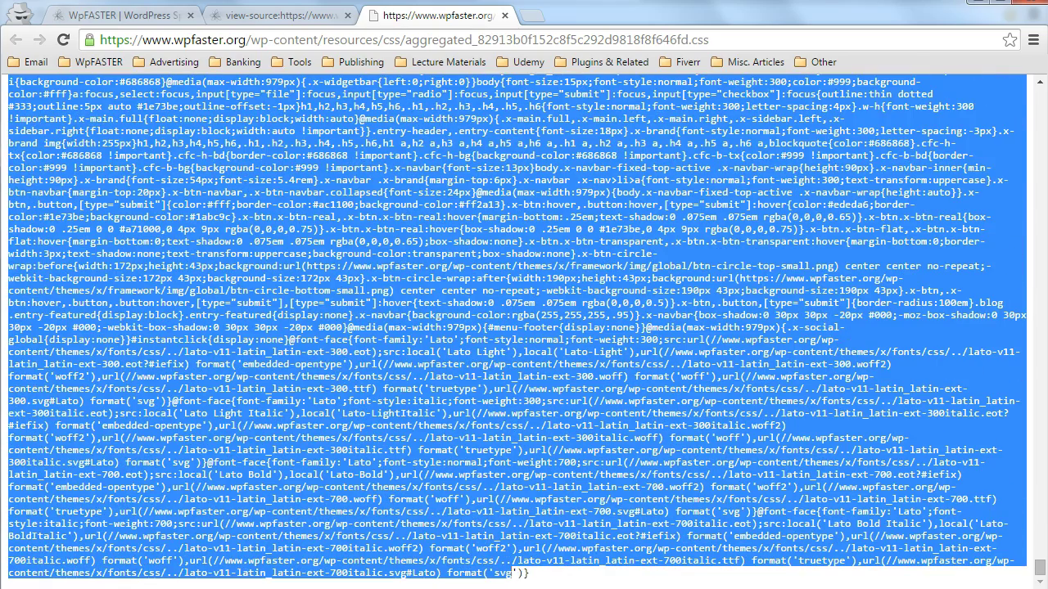
right_click(523, 294)
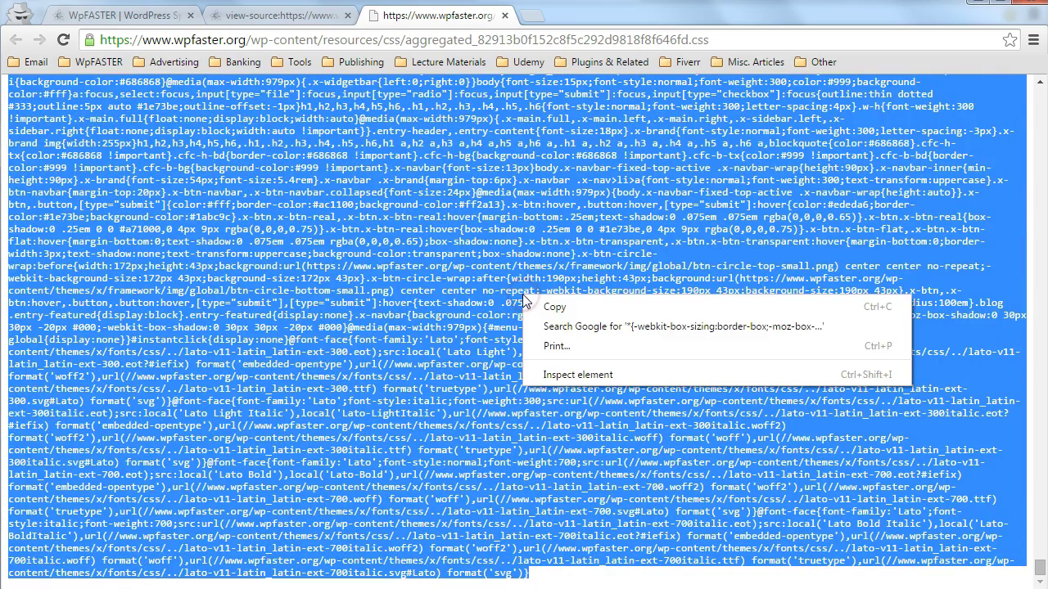
click(553, 307)
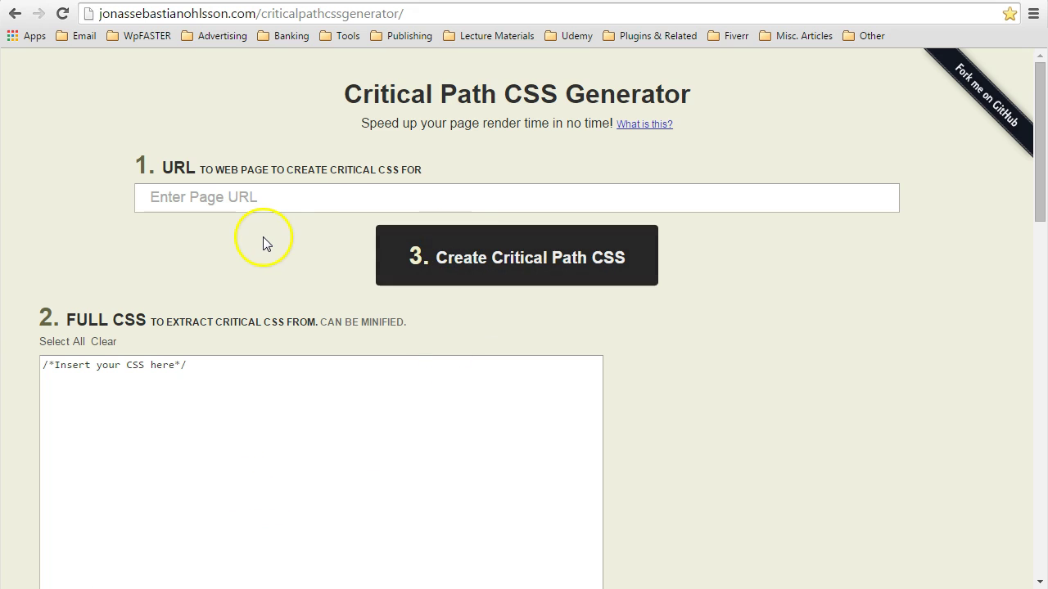
click(256, 201)
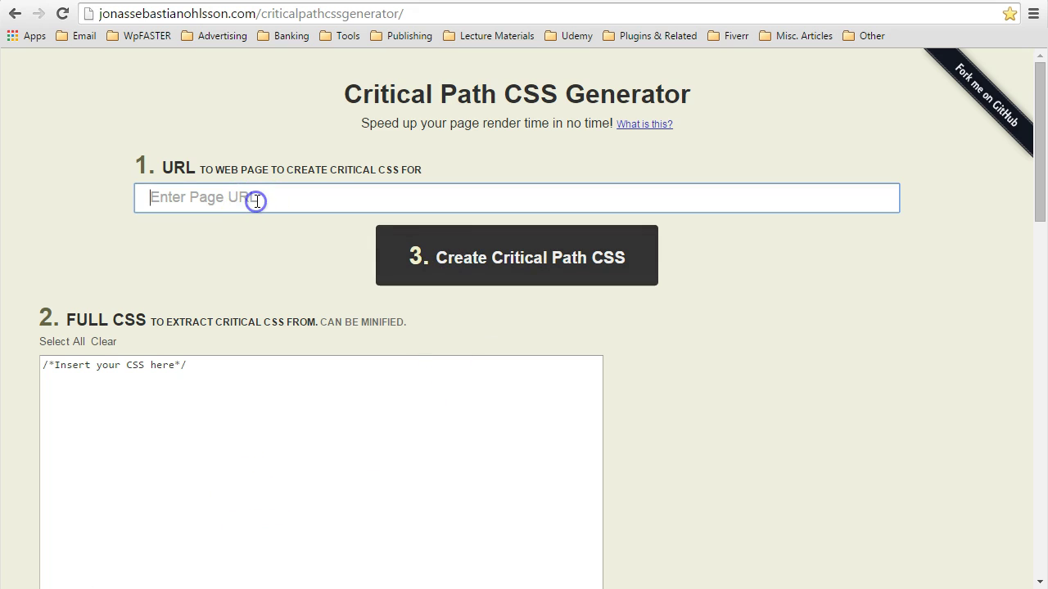
text(htt)
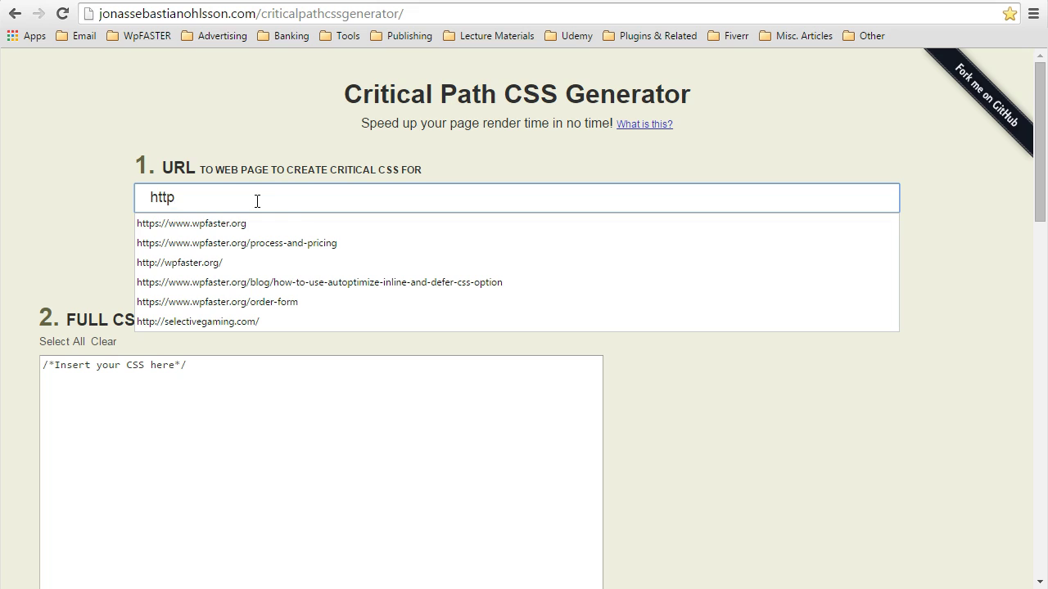
text(p)
click(263, 222)
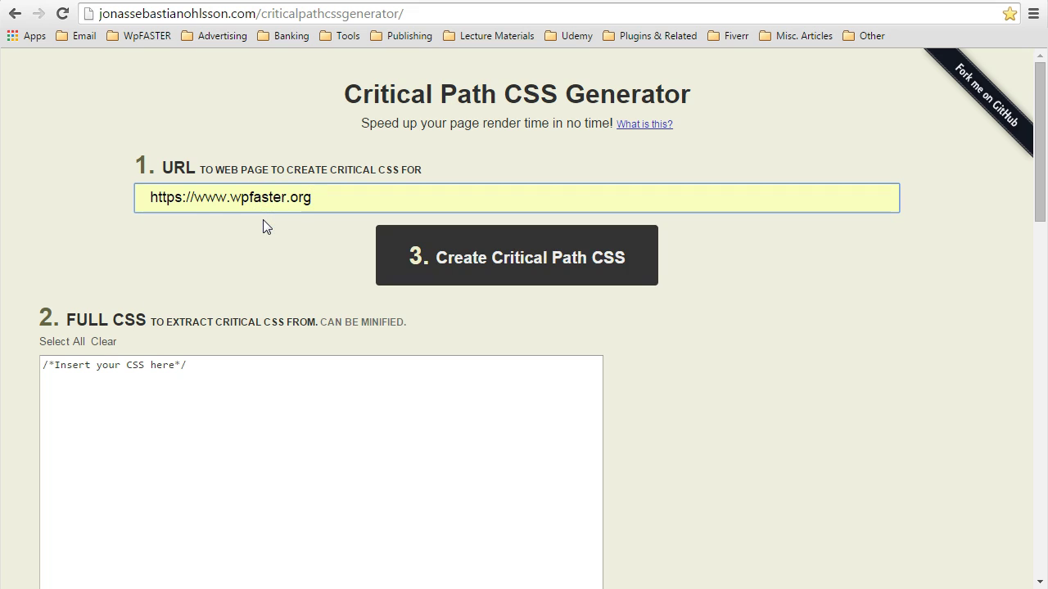
Replace the Full CSS placeholder comment with the copied aggregated stylesheet.
click(151, 366)
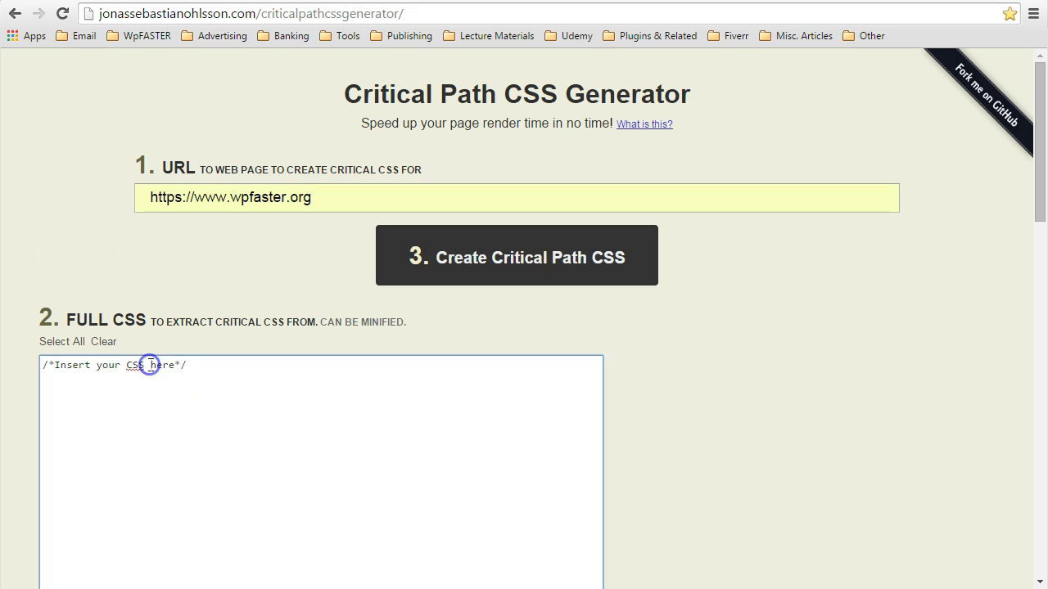
triple_click(151, 366)
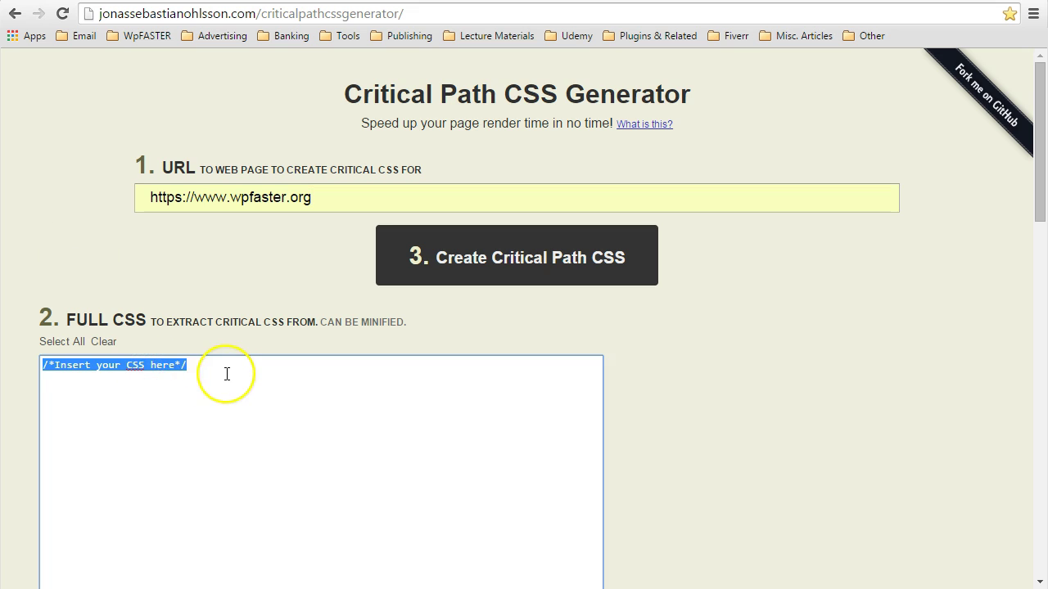
key(BackSpace)
scroll(226, 374, down, 1)
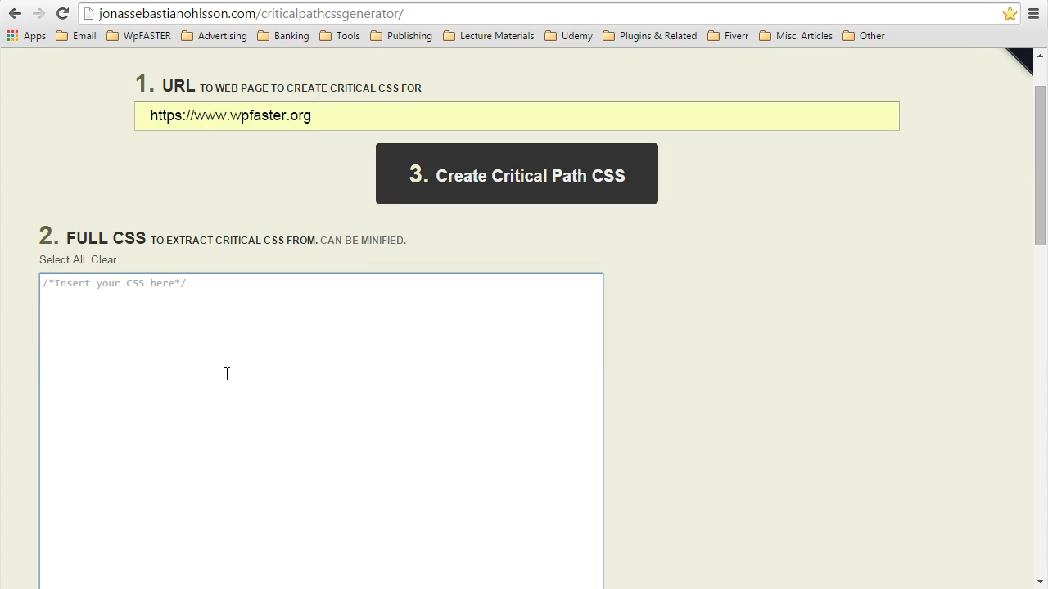
right_click(83, 285)
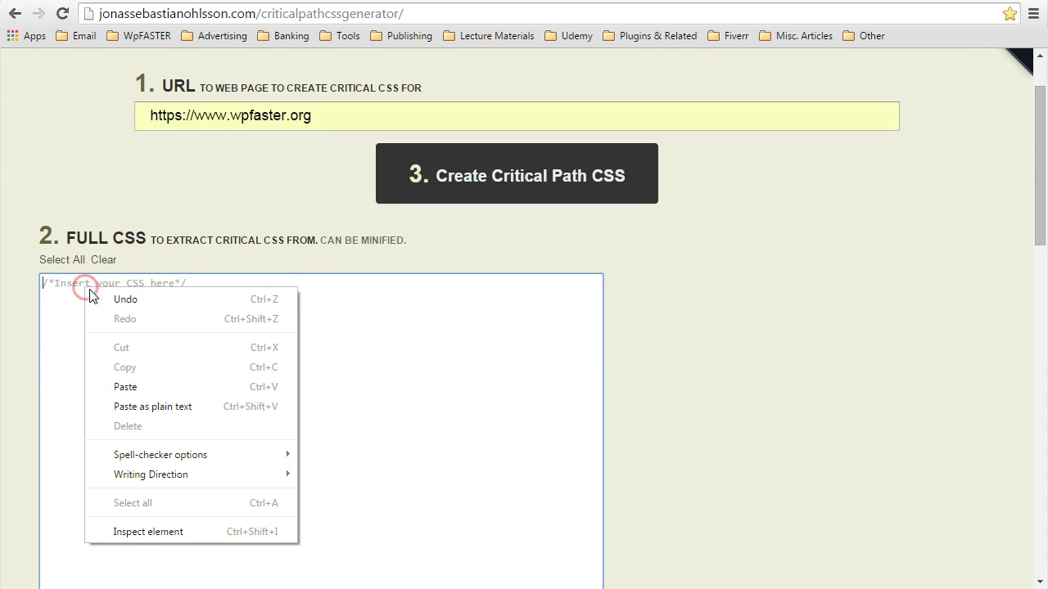
click(162, 392)
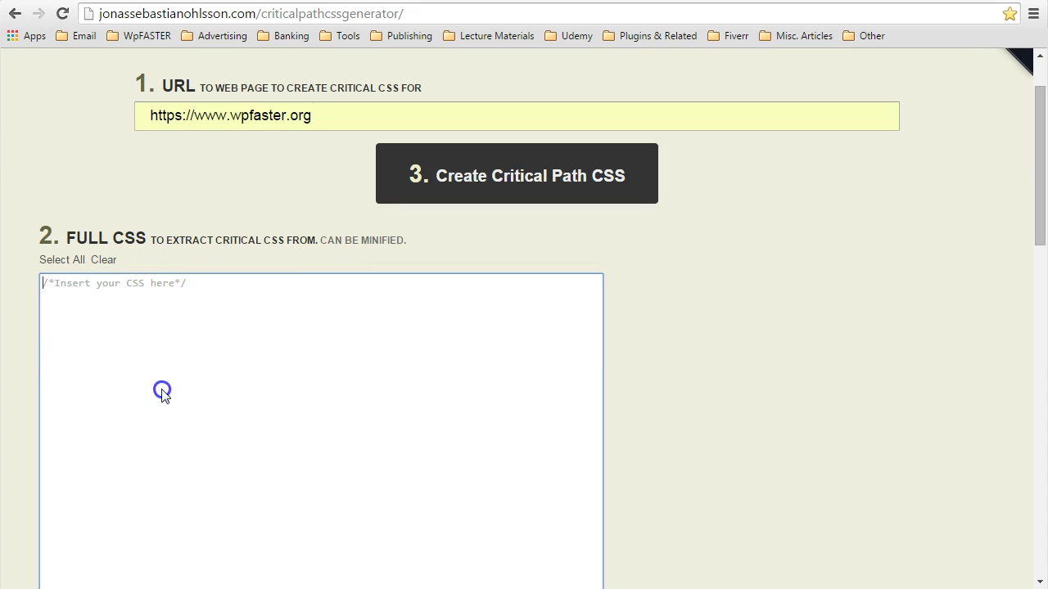
scroll(574, 376, down, 1)
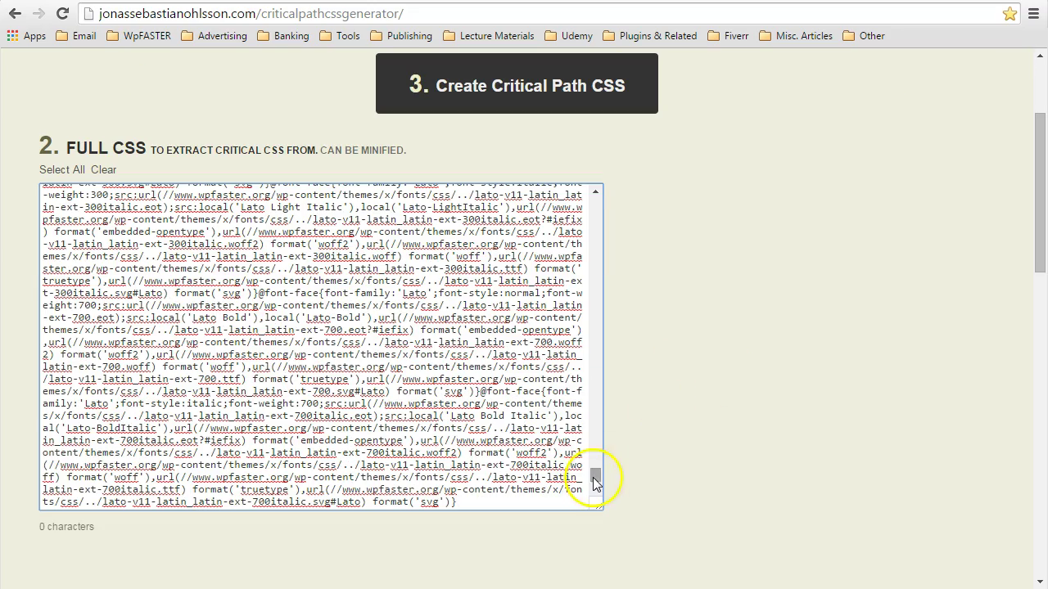
drag(595, 479, 590, 198)
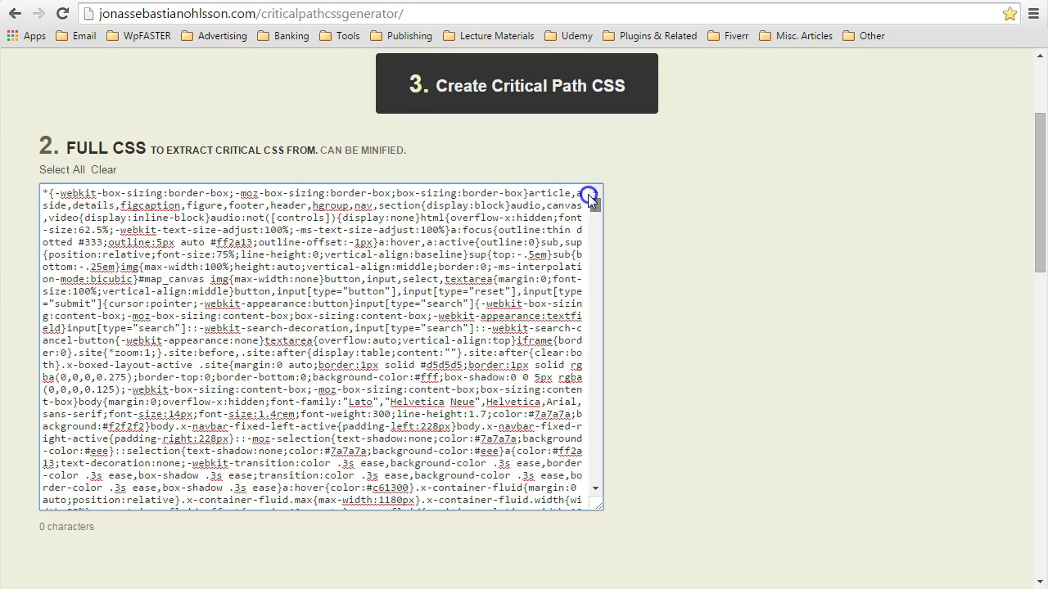
scroll(718, 215, up, 1)
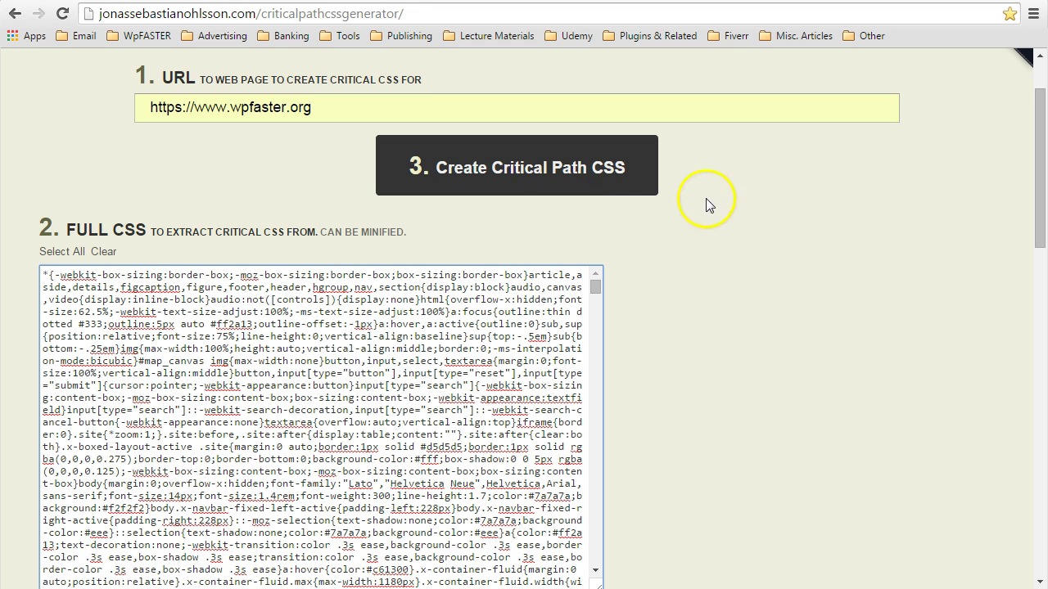
Create the 12232-character critical path CSS and copy the output.
click(527, 172)
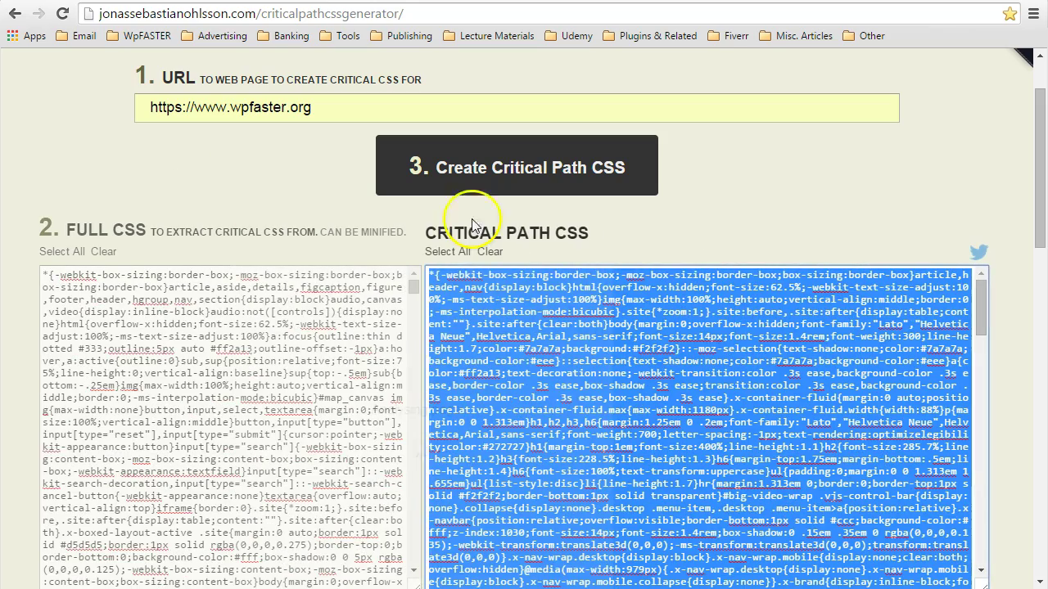
scroll(1000, 267, down, 2)
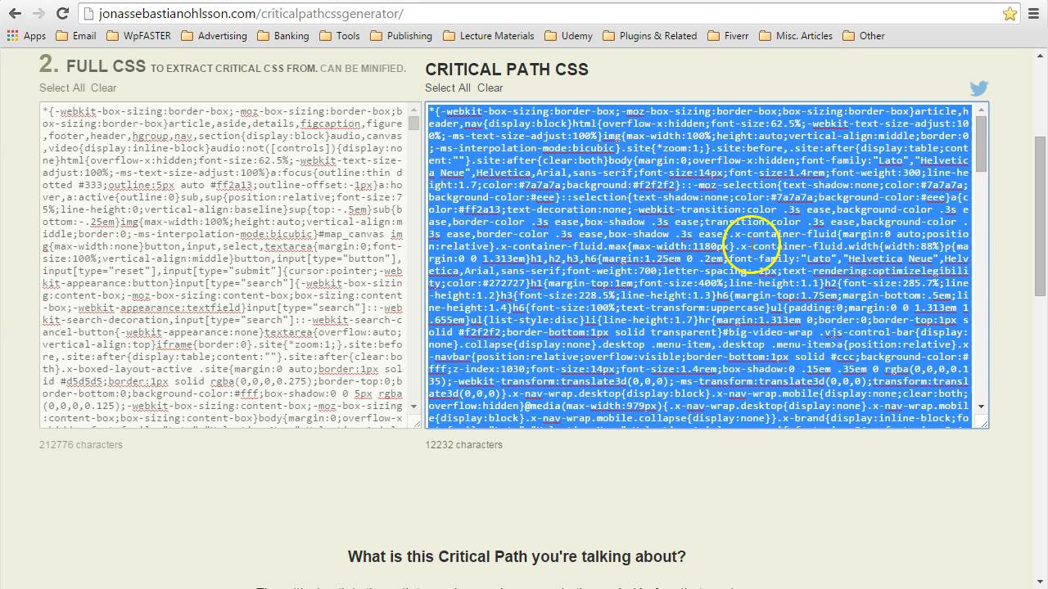
right_click(751, 247)
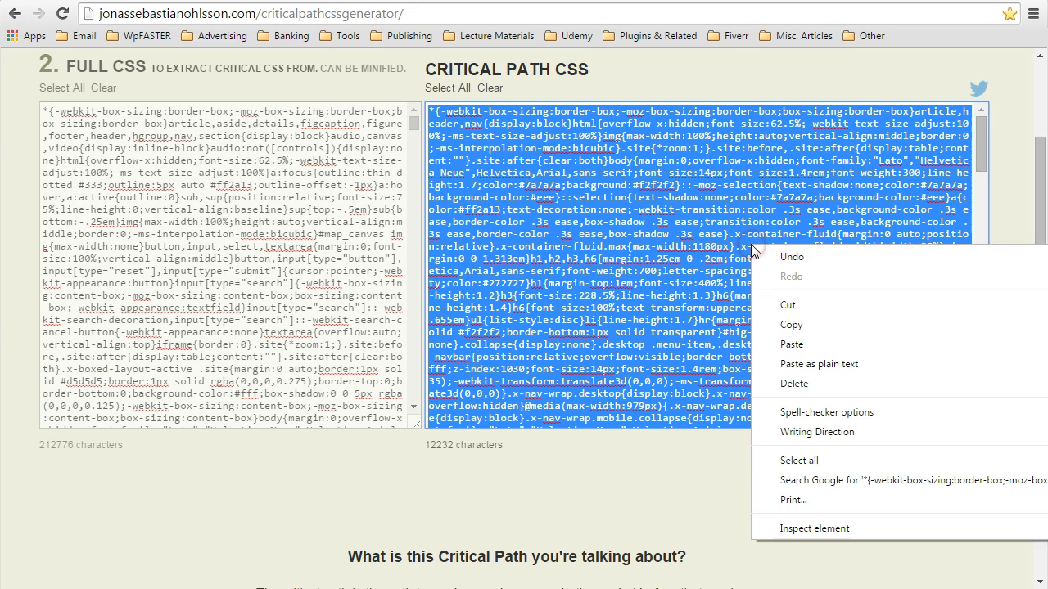
click(789, 325)
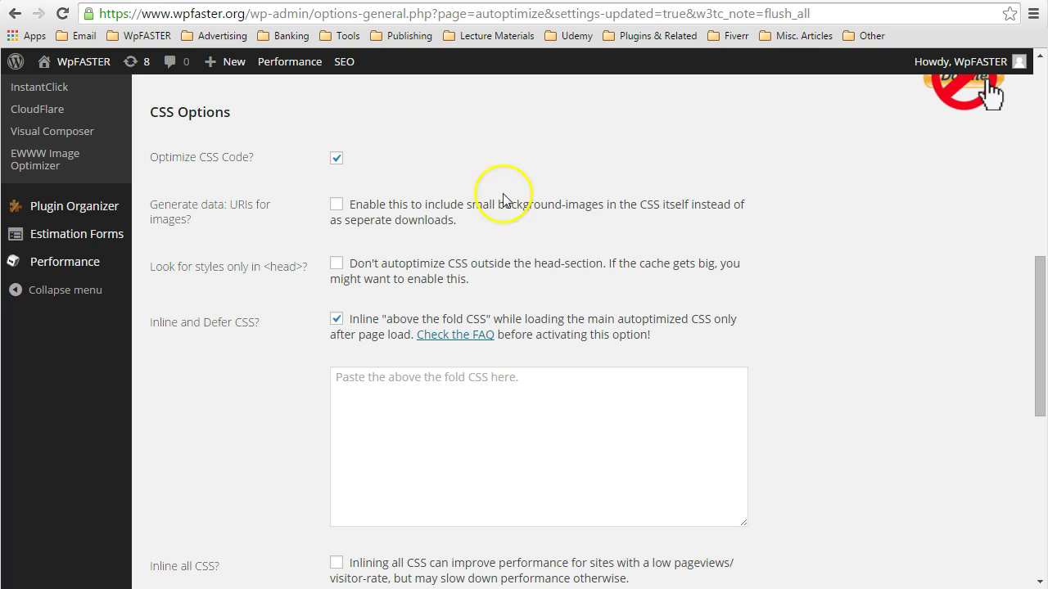
Paste the generated critical CSS into the Inline and Defer CSS above-the-fold box.
click(368, 378)
right_click(367, 379)
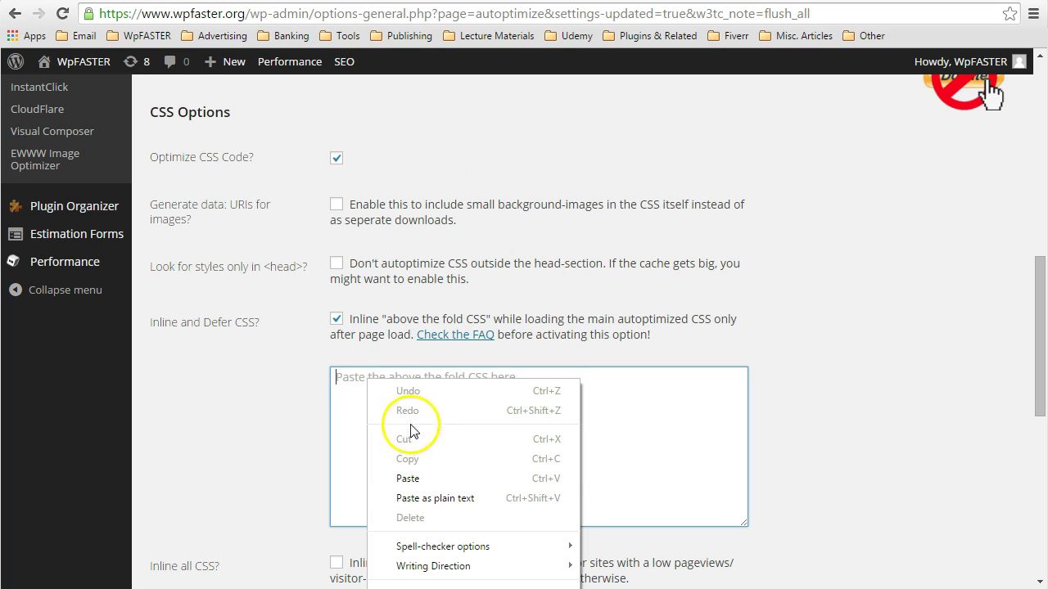
click(425, 479)
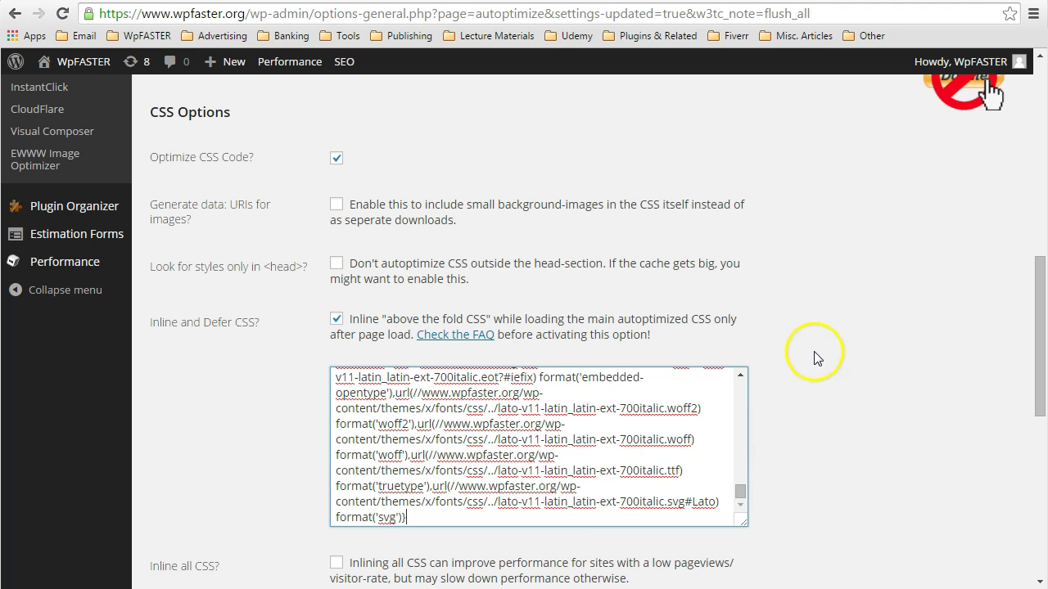
click(824, 411)
Save the changes and empty all of Autoptimize's caches.
scroll(852, 354, down, 7)
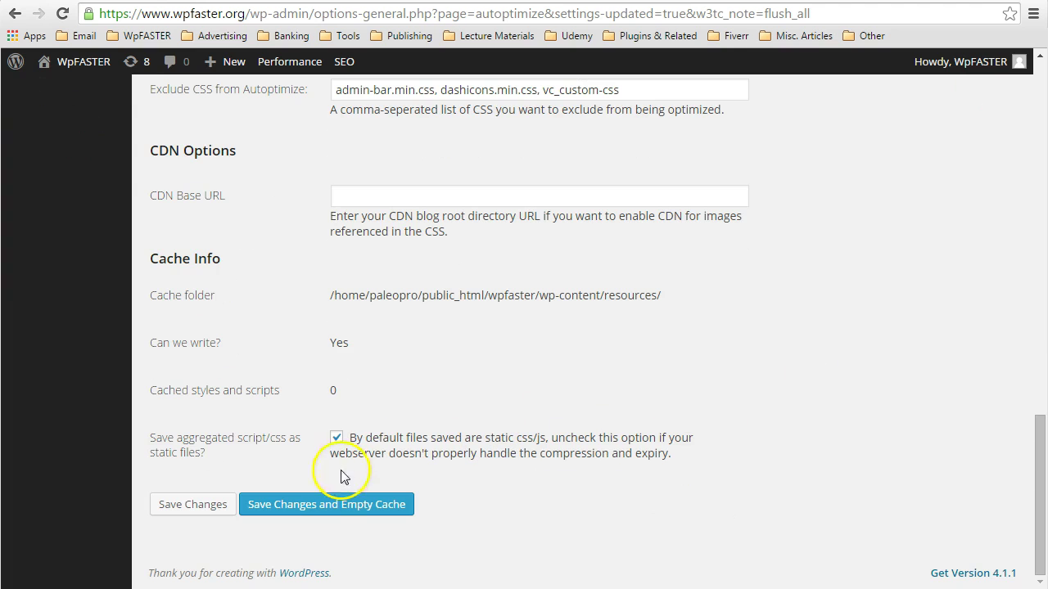
click(331, 507)
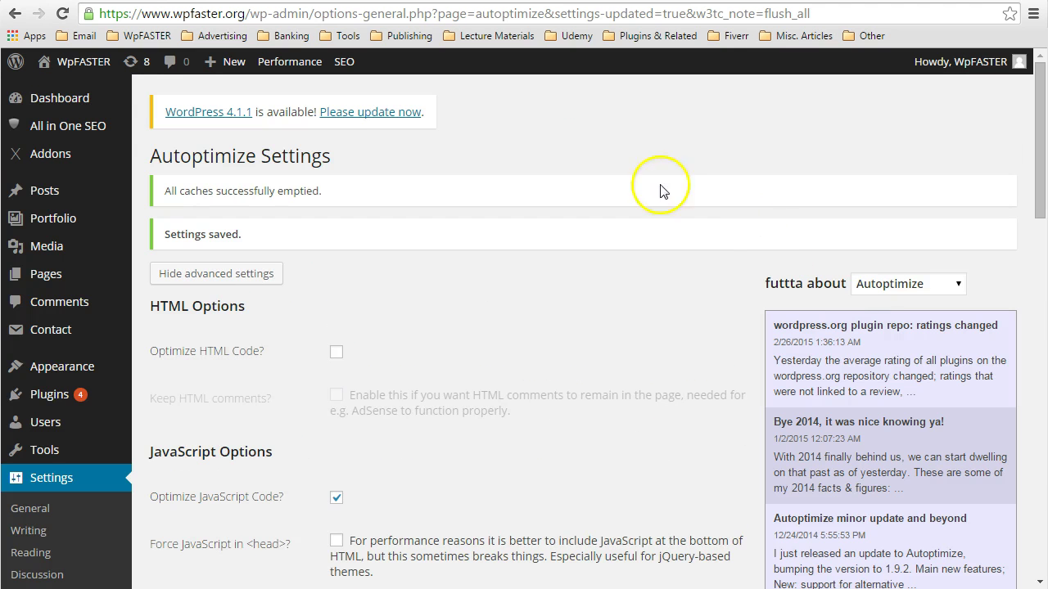
mouse_move(298, 72)
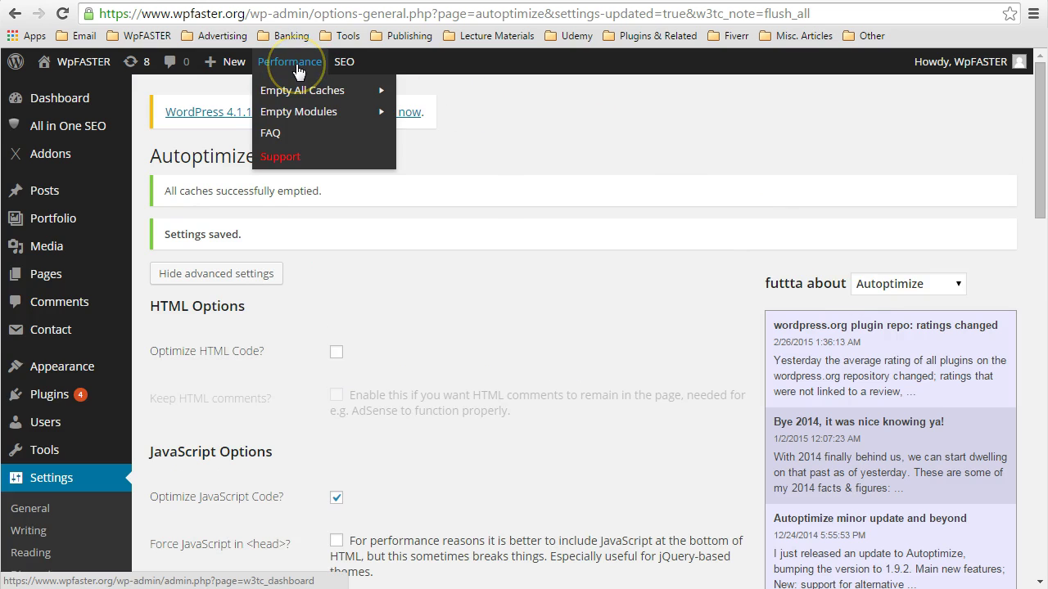
click(303, 91)
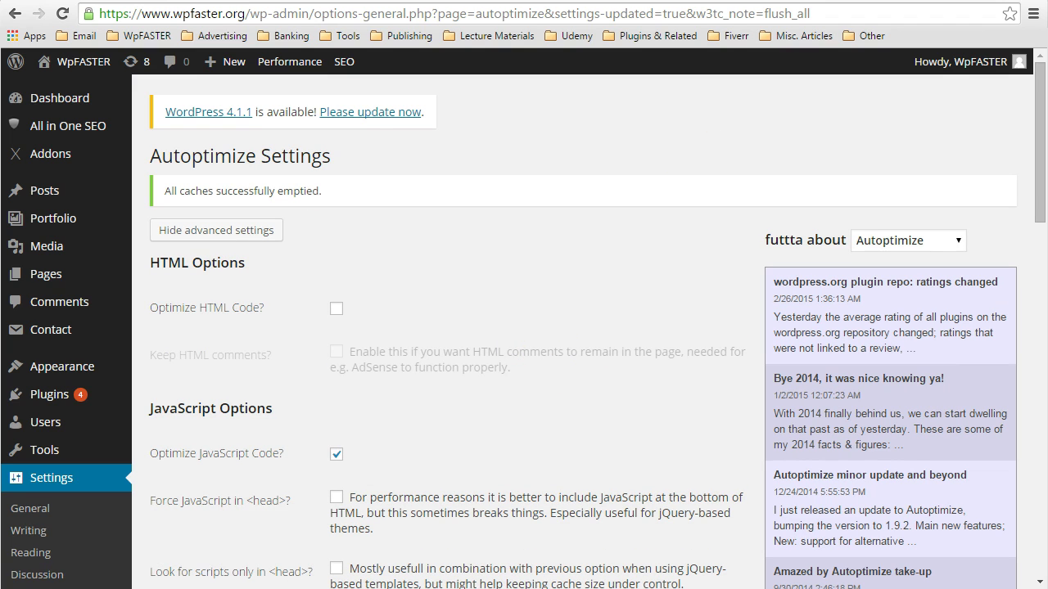
Close the page-source and aggregated CSS tabs, leaving the wpfaster.org homepage.
click(147, 577)
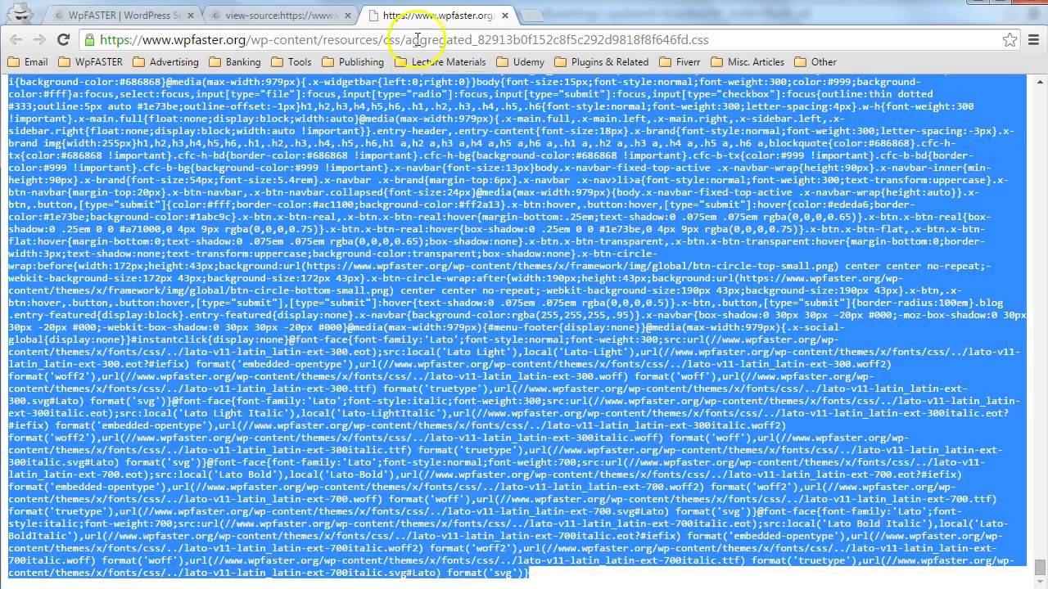
click(147, 15)
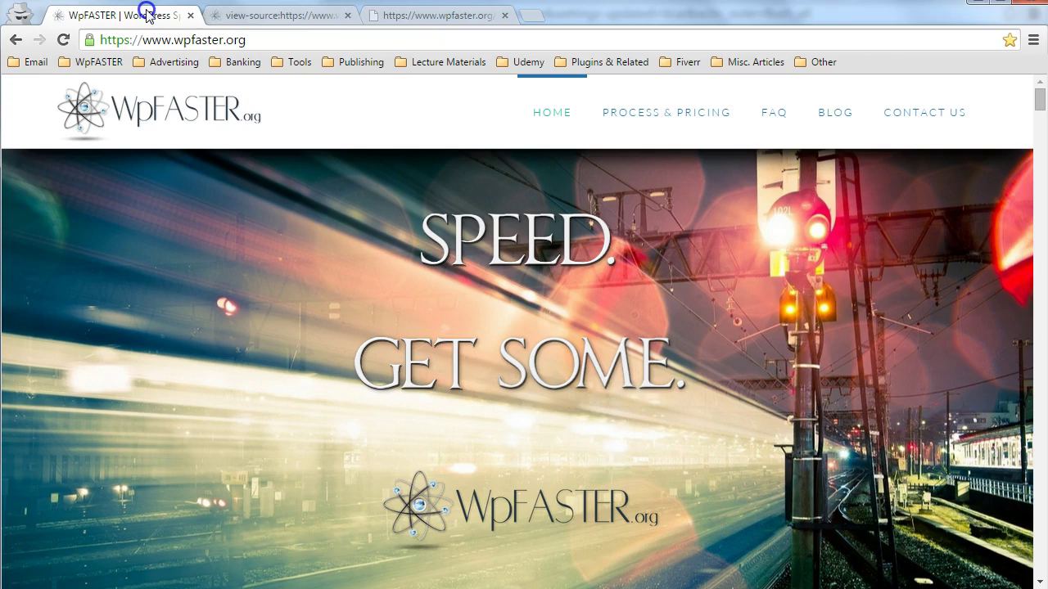
click(347, 15)
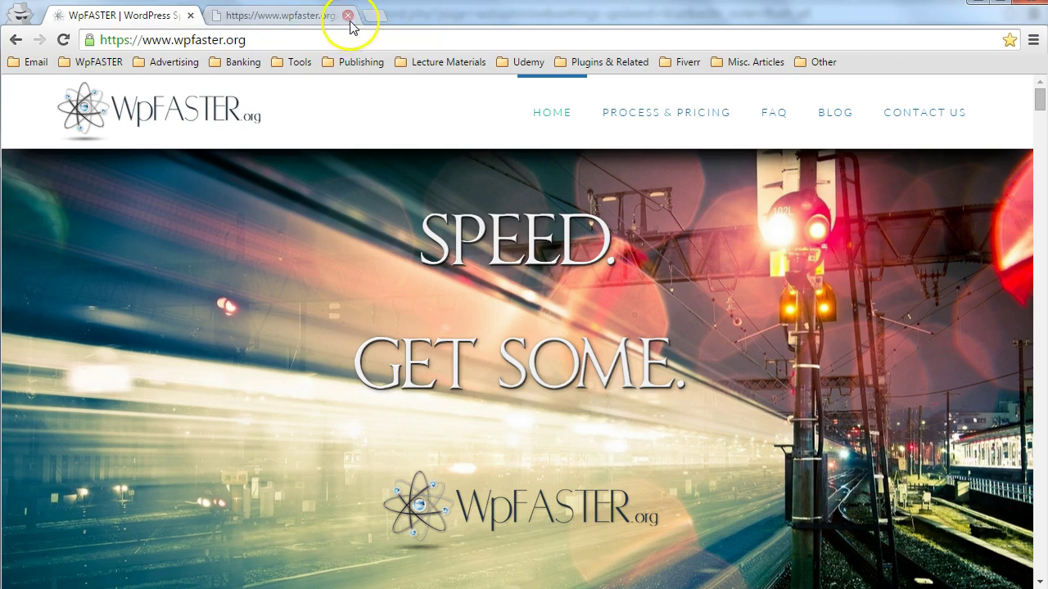
click(347, 15)
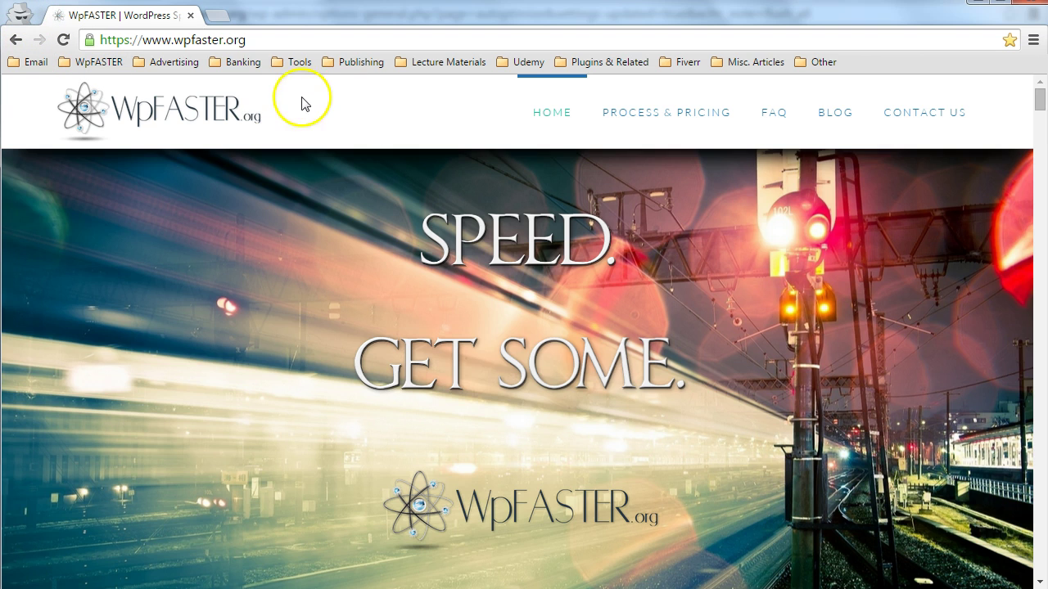
Reload the homepage with F5 and scroll to confirm it renders fully styled.
key(F5)
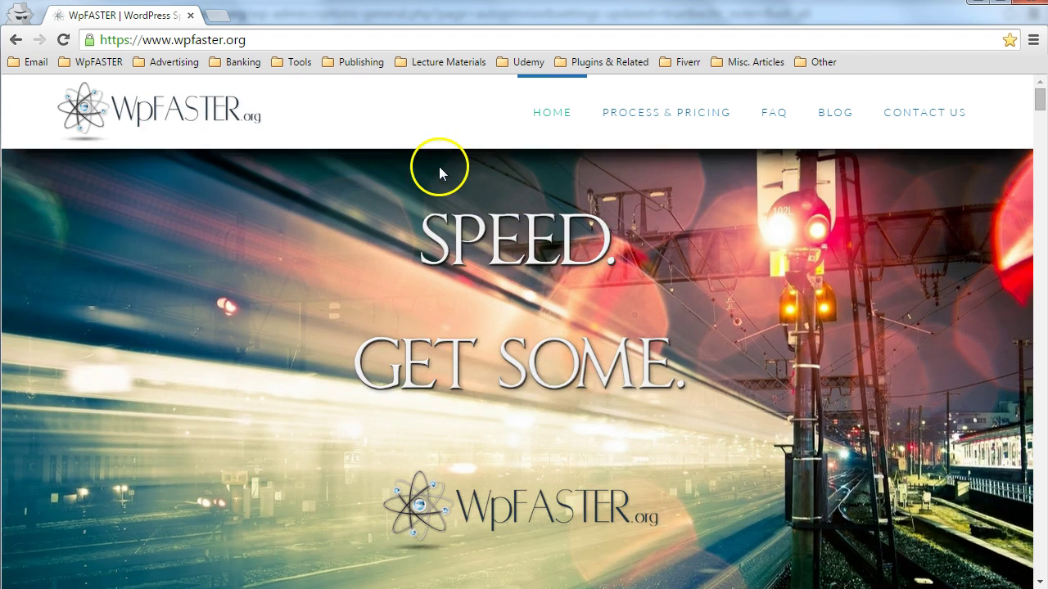
scroll(451, 176, down, 3)
scroll(473, 196, down, 15)
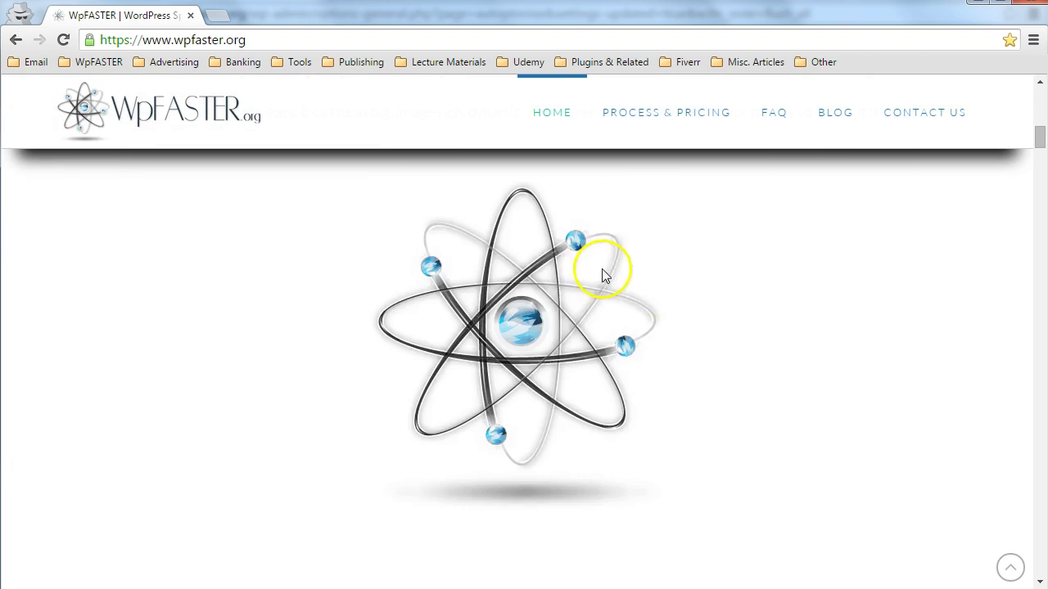
scroll(721, 332, down, 4)
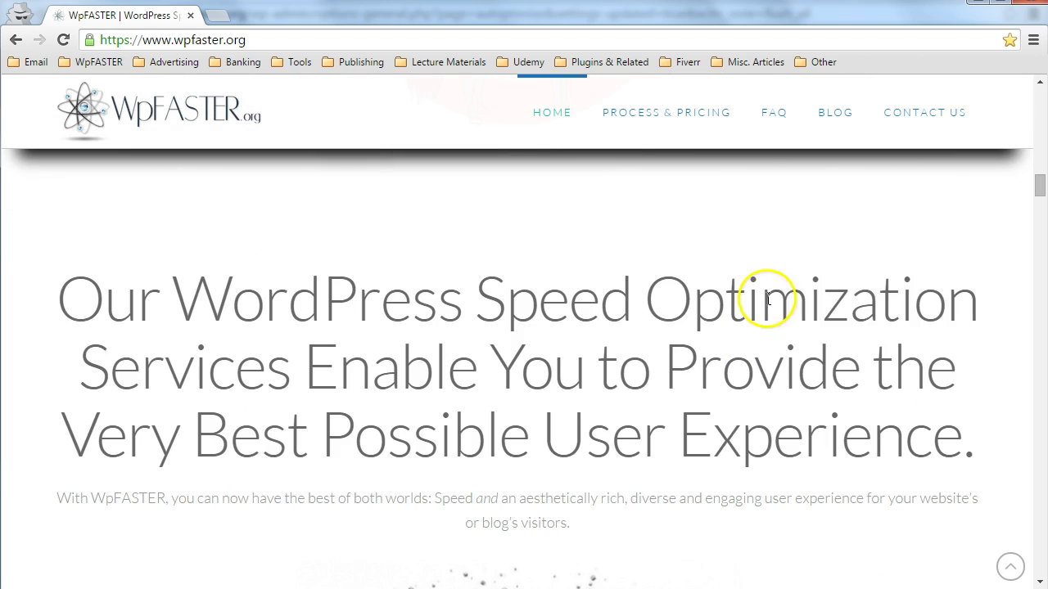
right_click(800, 228)
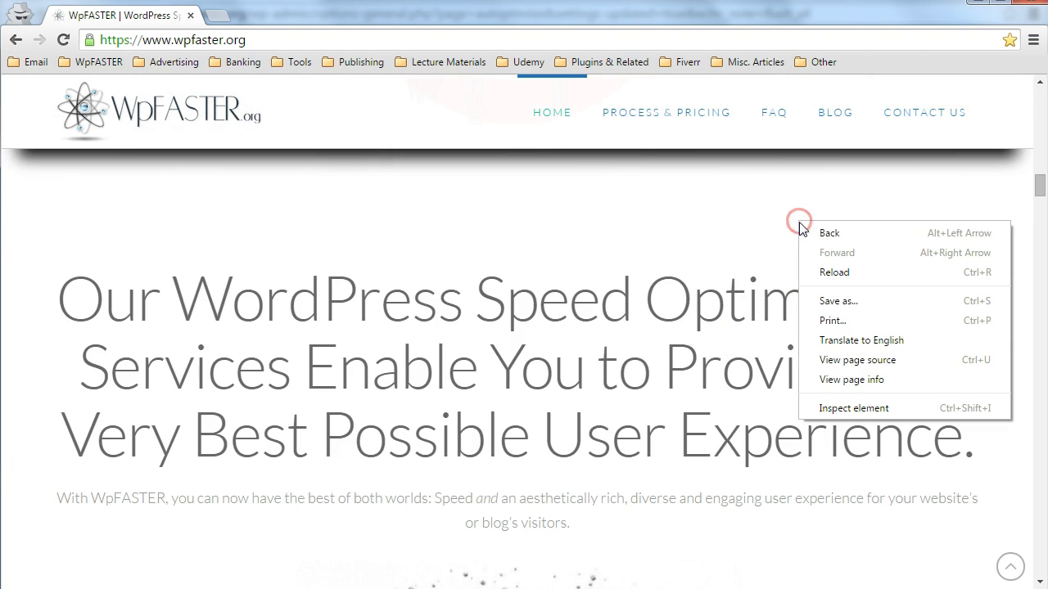
View the homepage source showing the inlined critical CSS style block in the head.
click(843, 360)
scroll(800, 215, down, 4)
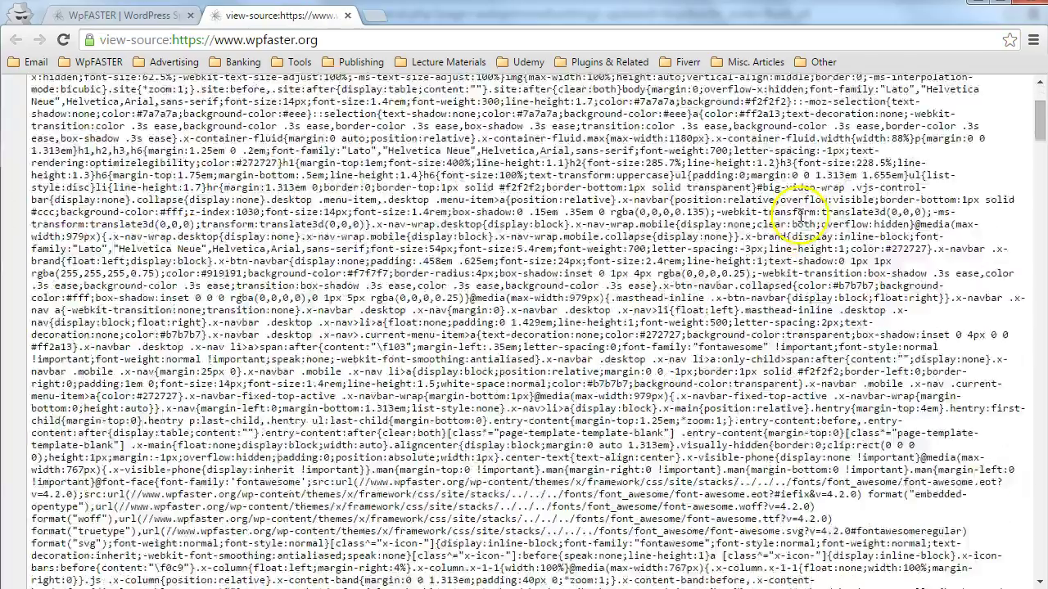
scroll(804, 219, down, 3)
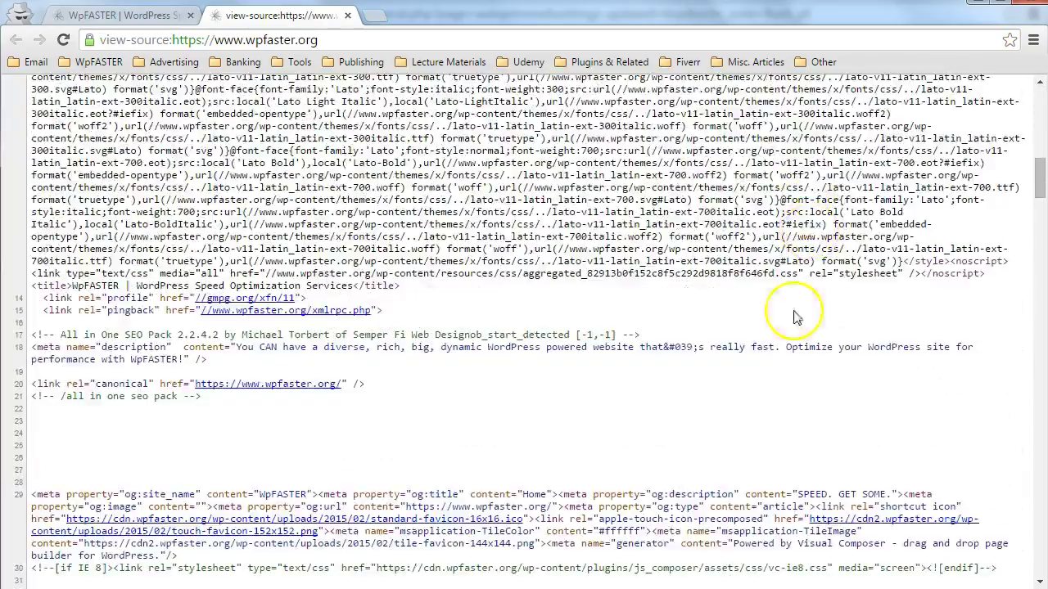
scroll(777, 307, up, 6)
scroll(761, 311, up, 10)
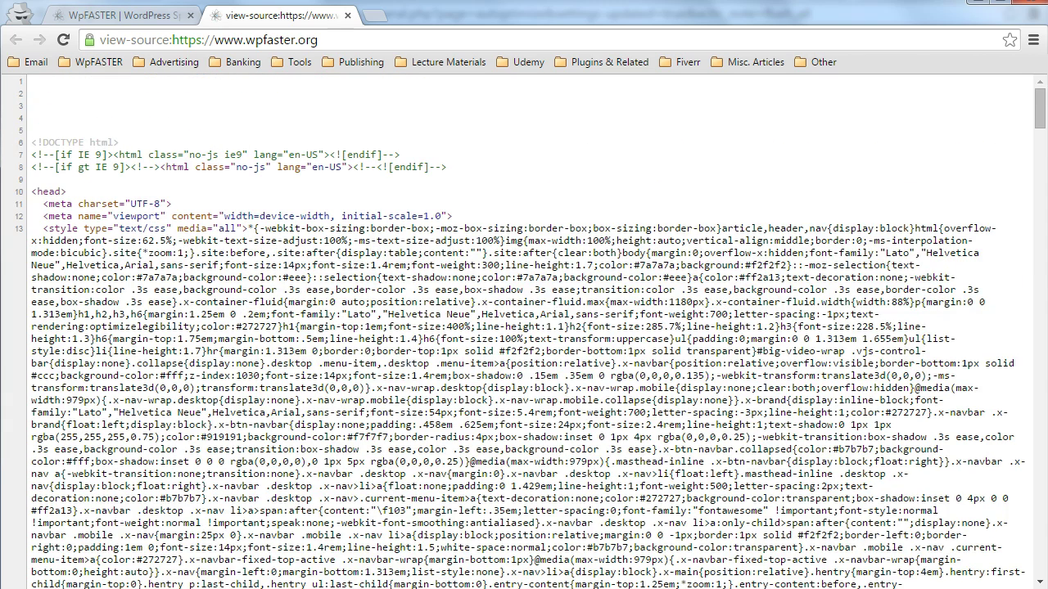
Compare it with the generator output and the saved Inline and Defer CSS box, then return to the source.
mouse_move(122, 588)
click(41, 577)
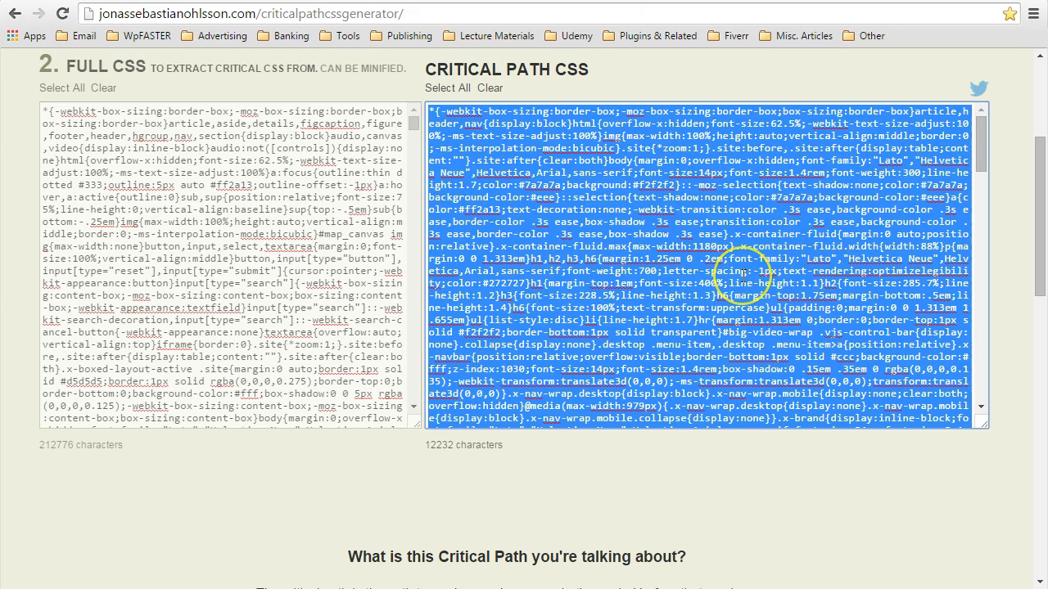
click(743, 272)
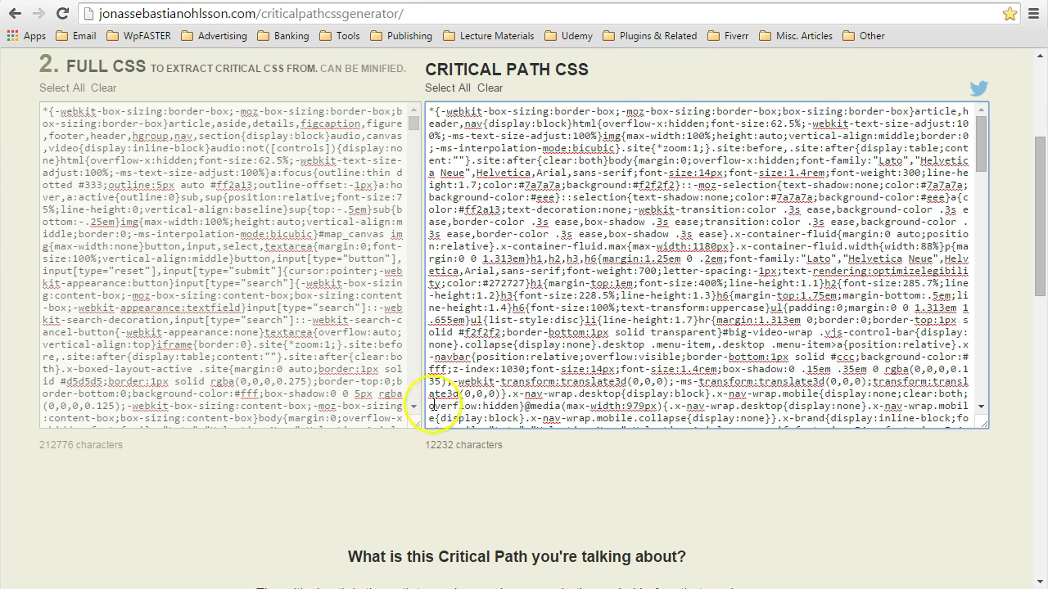
mouse_move(41, 583)
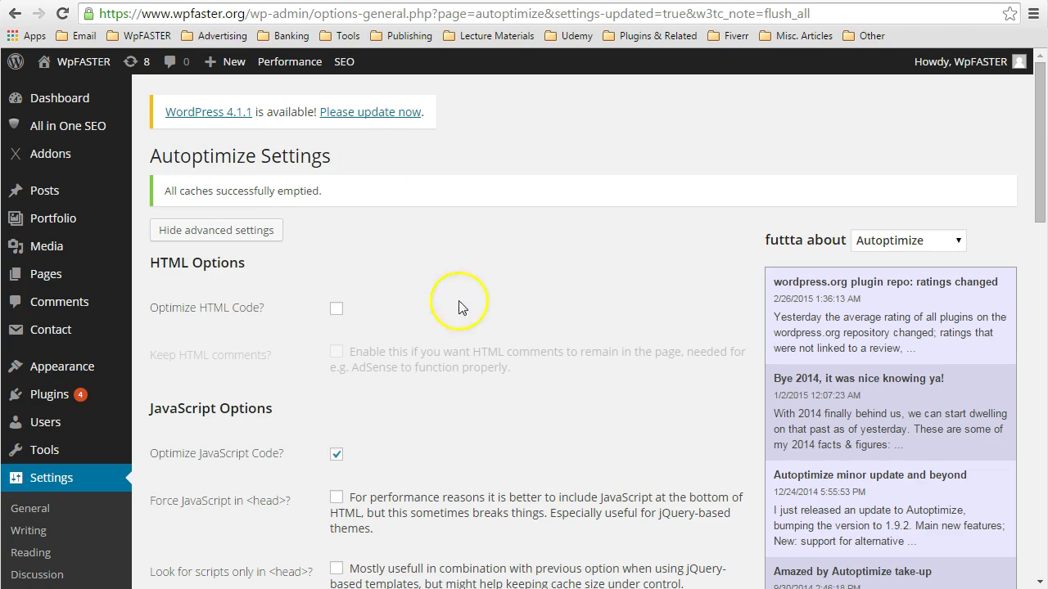
scroll(463, 393, down, 6)
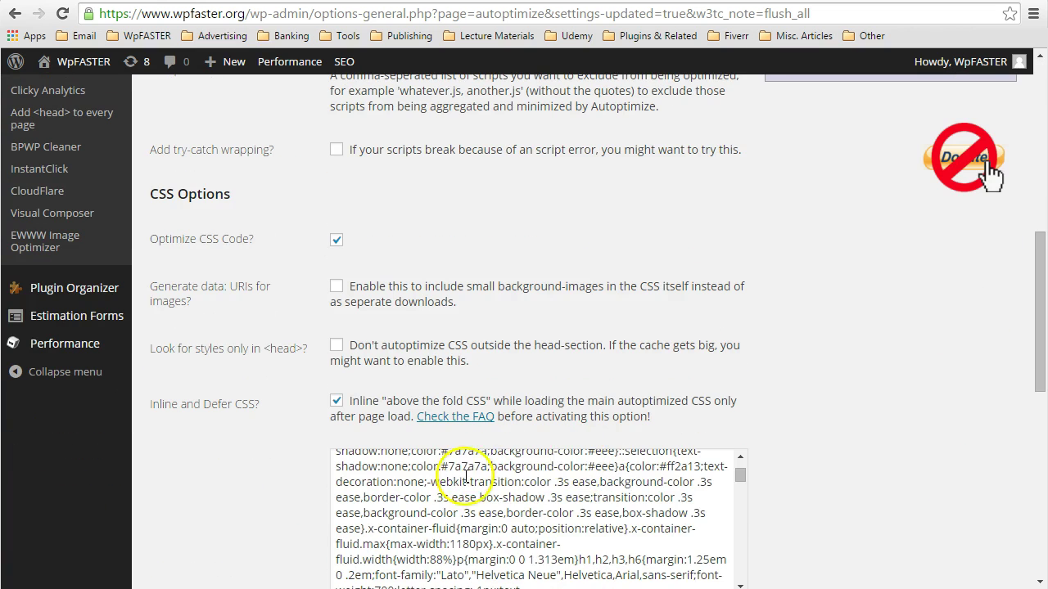
scroll(731, 496, down, 1)
scroll(238, 416, down, 1)
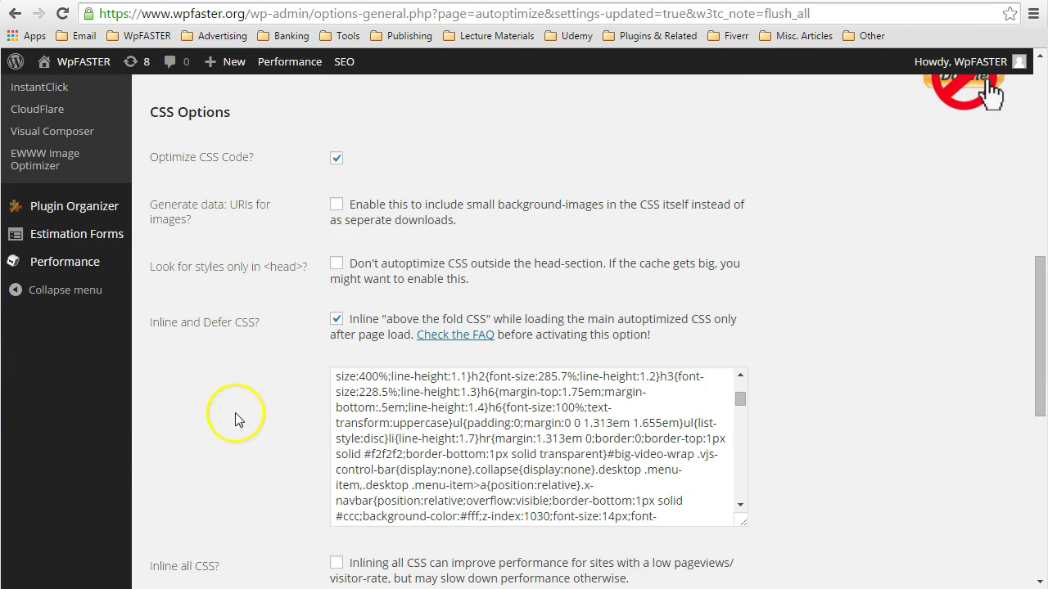
click(169, 325)
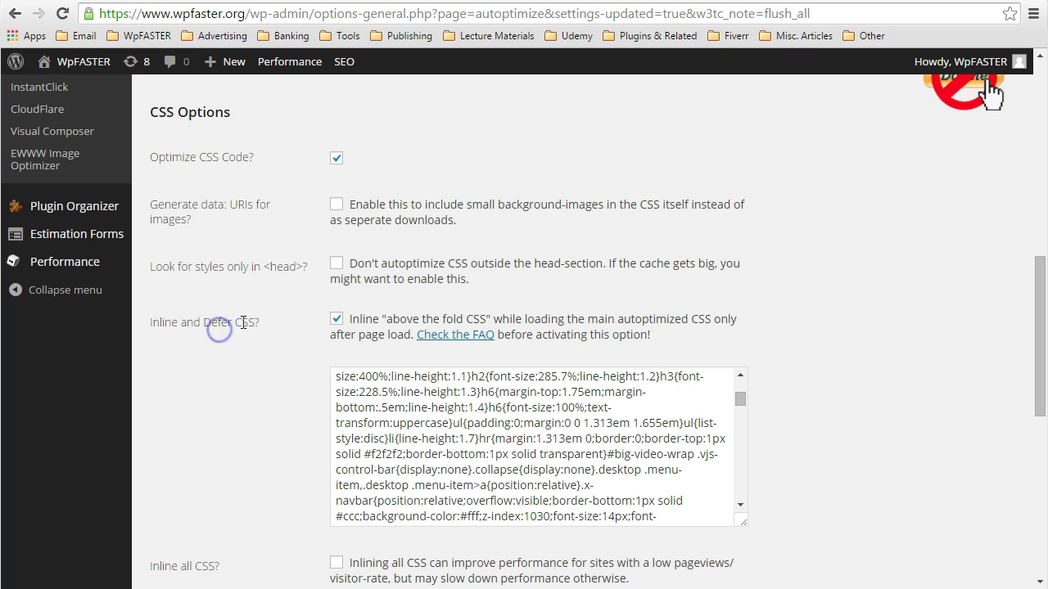
click(418, 428)
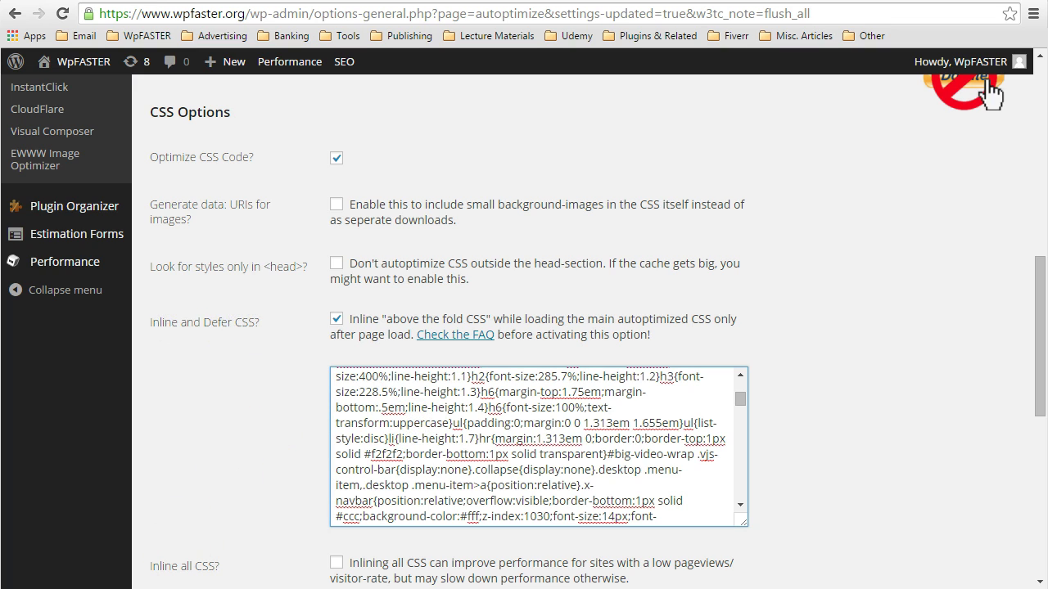
click(147, 580)
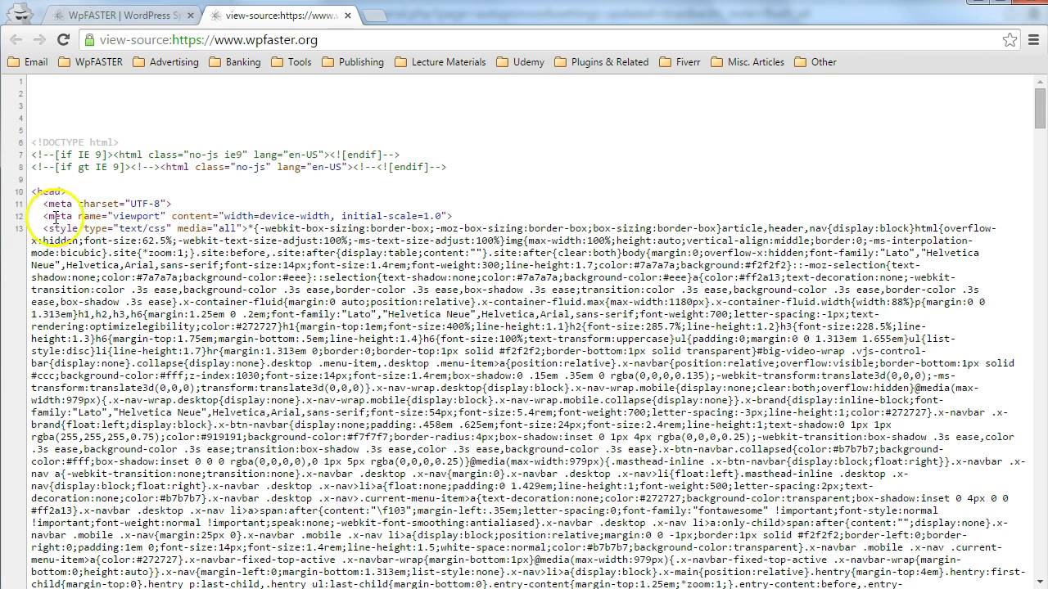
drag(42, 229, 948, 450)
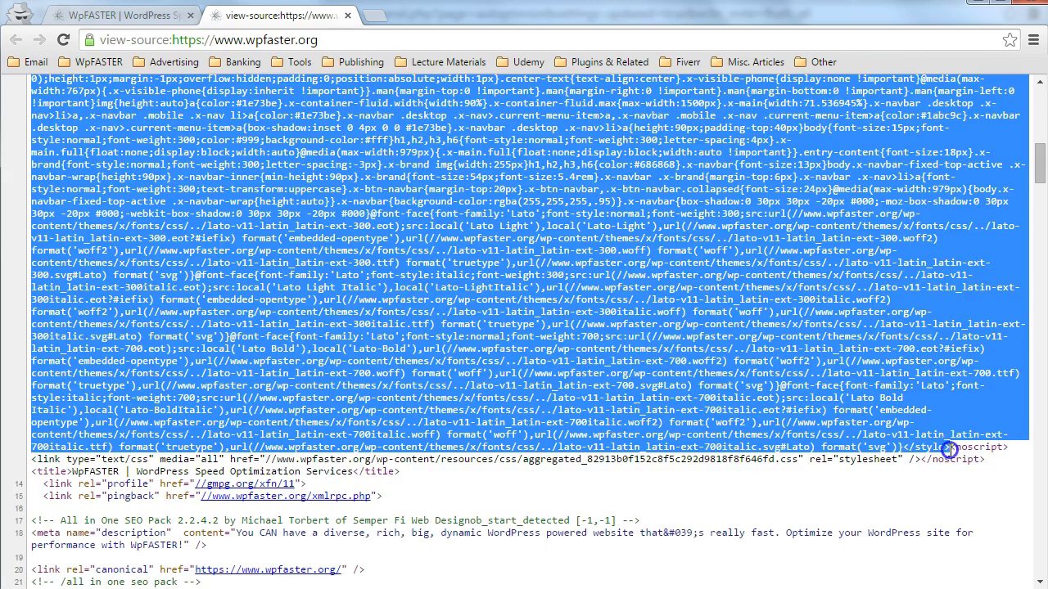
scroll(1006, 361, up, 15)
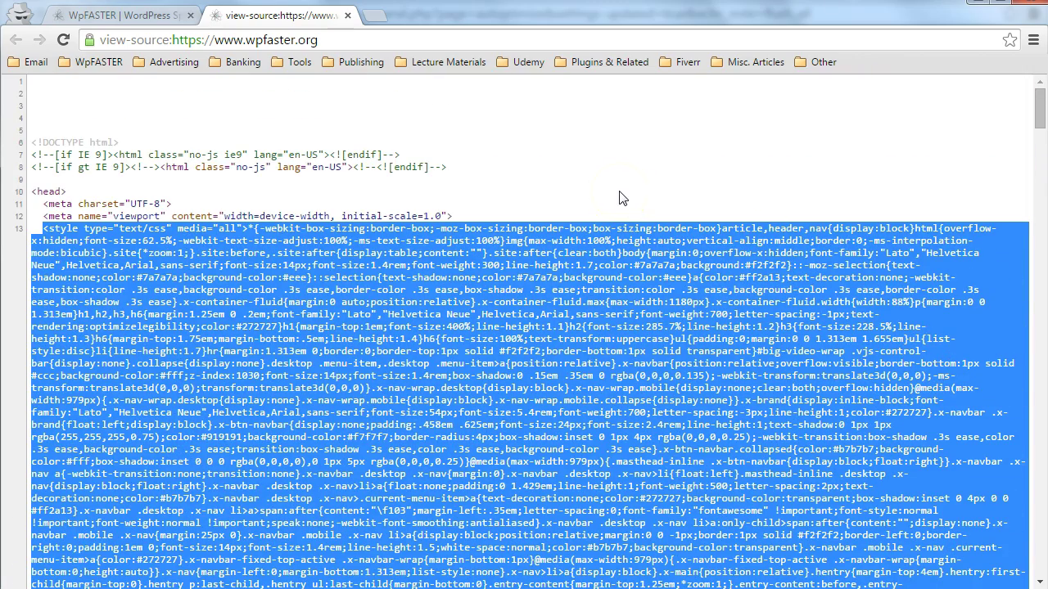
right_click(598, 198)
click(598, 198)
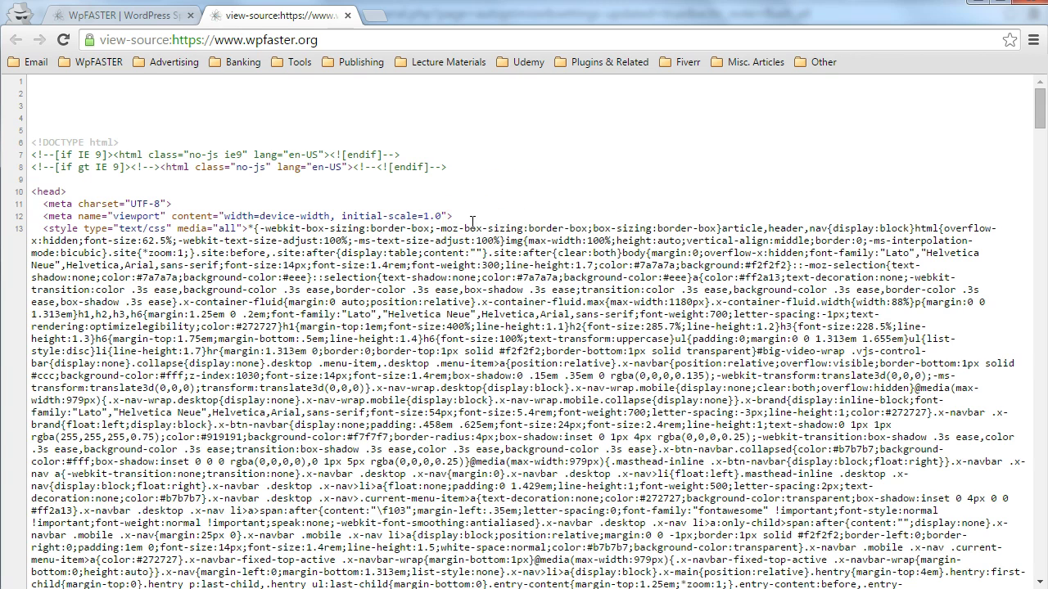
click(487, 221)
scroll(487, 221, down, 10)
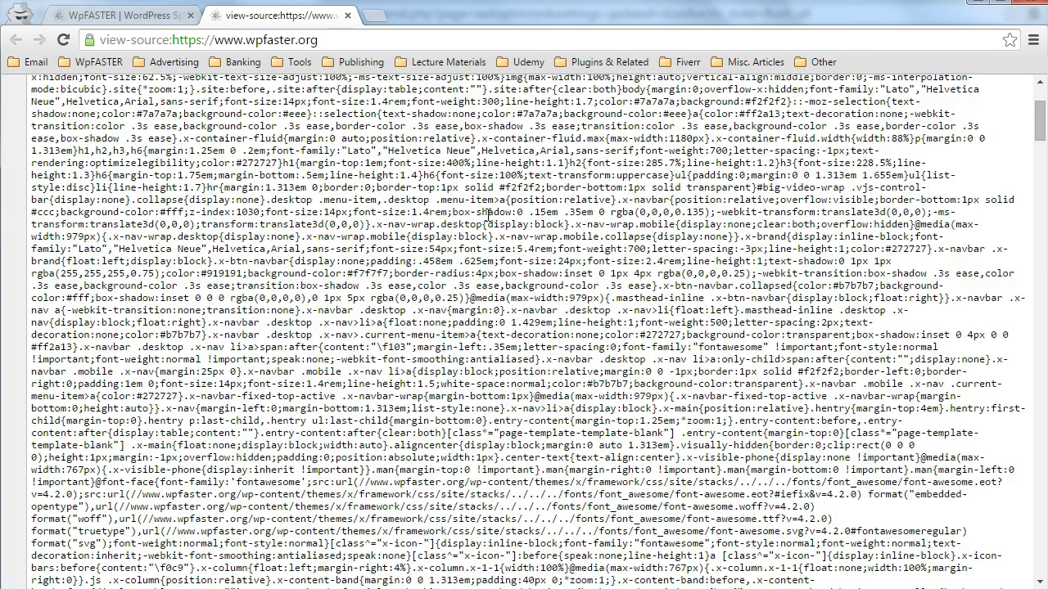
scroll(488, 215, down, 10)
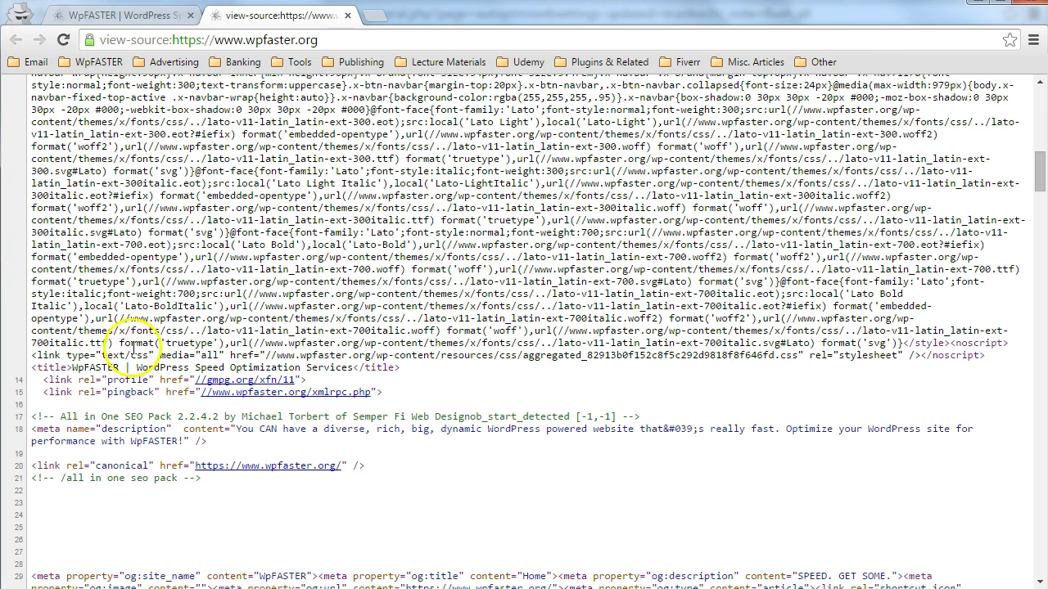
drag(25, 354, 509, 371)
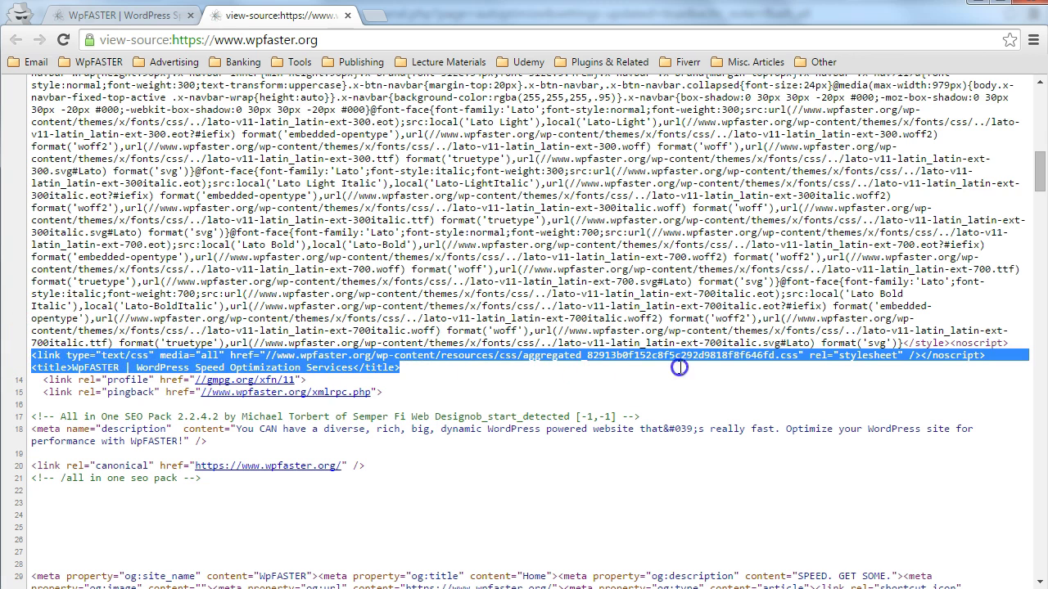
drag(679, 368, 805, 357)
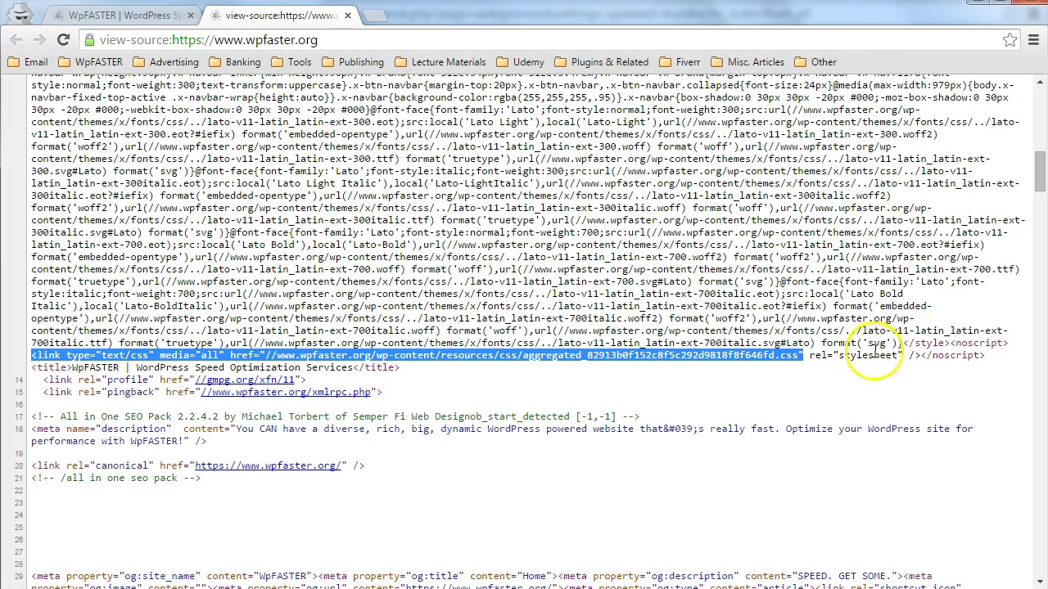
drag(1038, 176, 1036, 565)
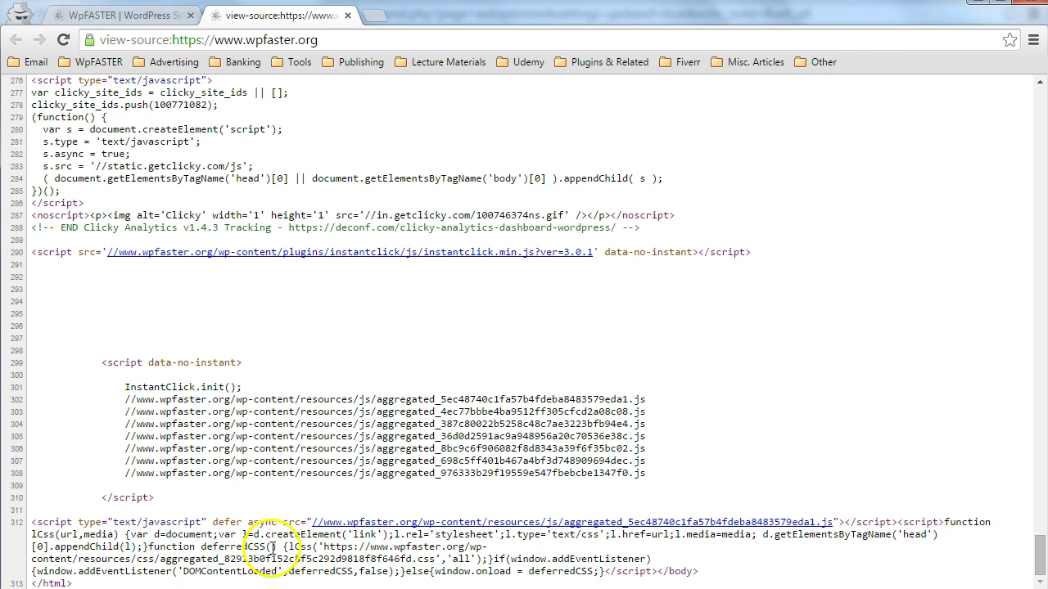
drag(324, 545, 422, 556)
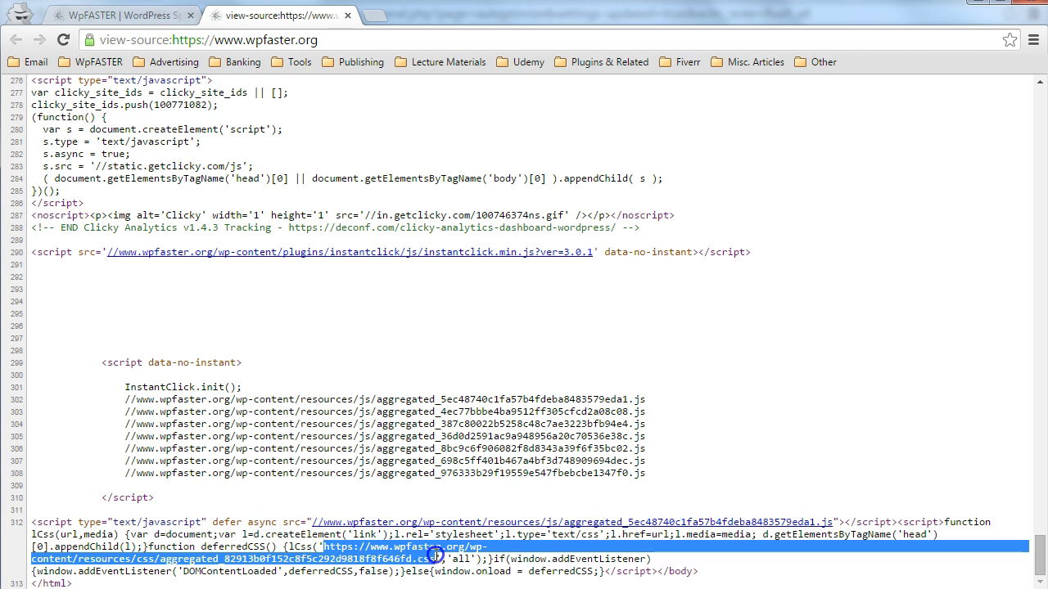
click(875, 305)
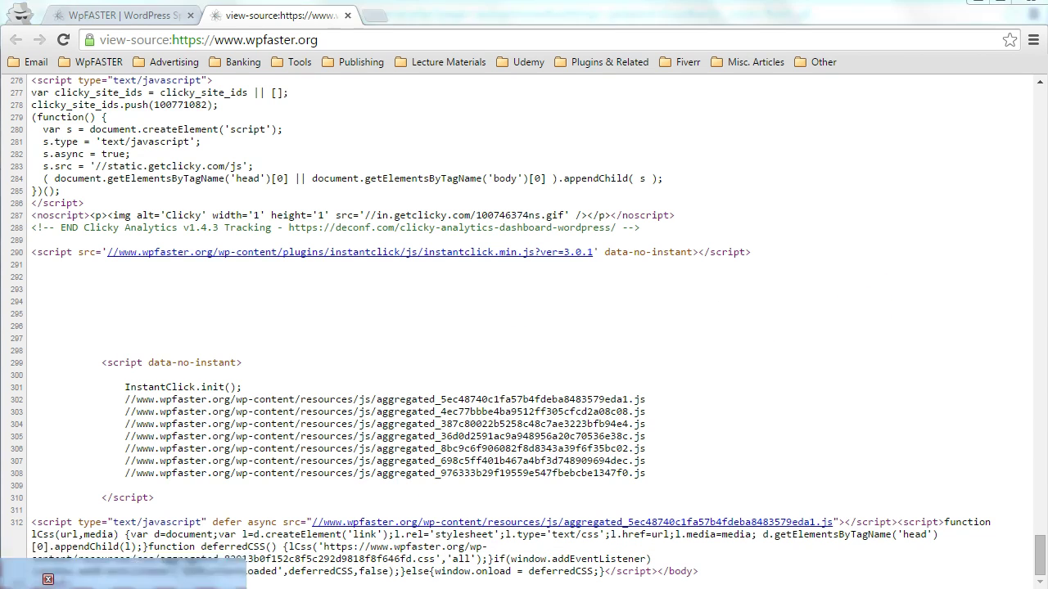
Re-run PageSpeed Insights on wpfaster.org, now scoring 99/100 on mobile.
click(37, 574)
key(alt+Tab)
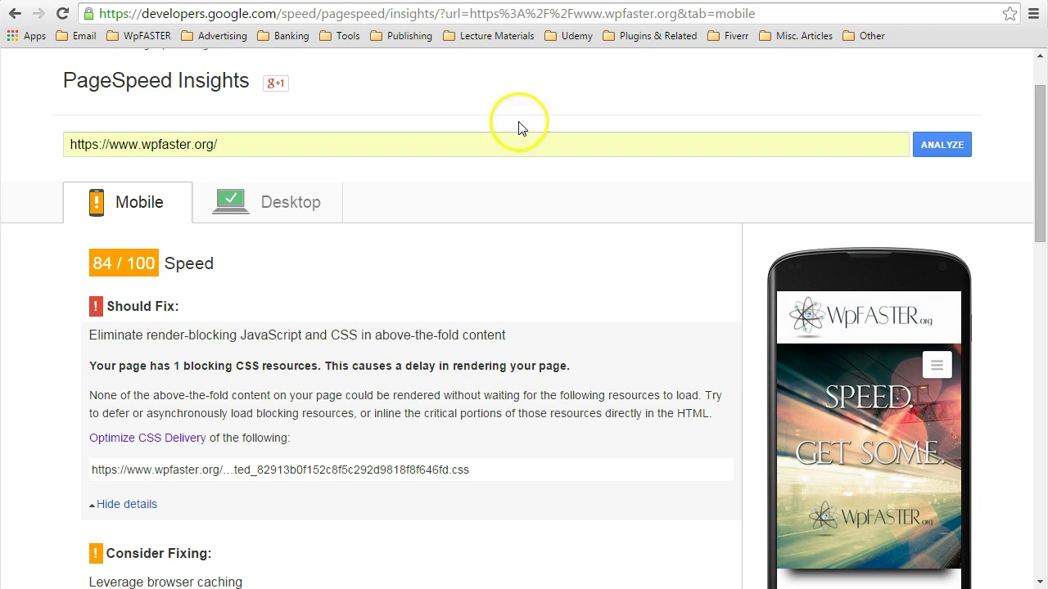
scroll(491, 196, up, 1)
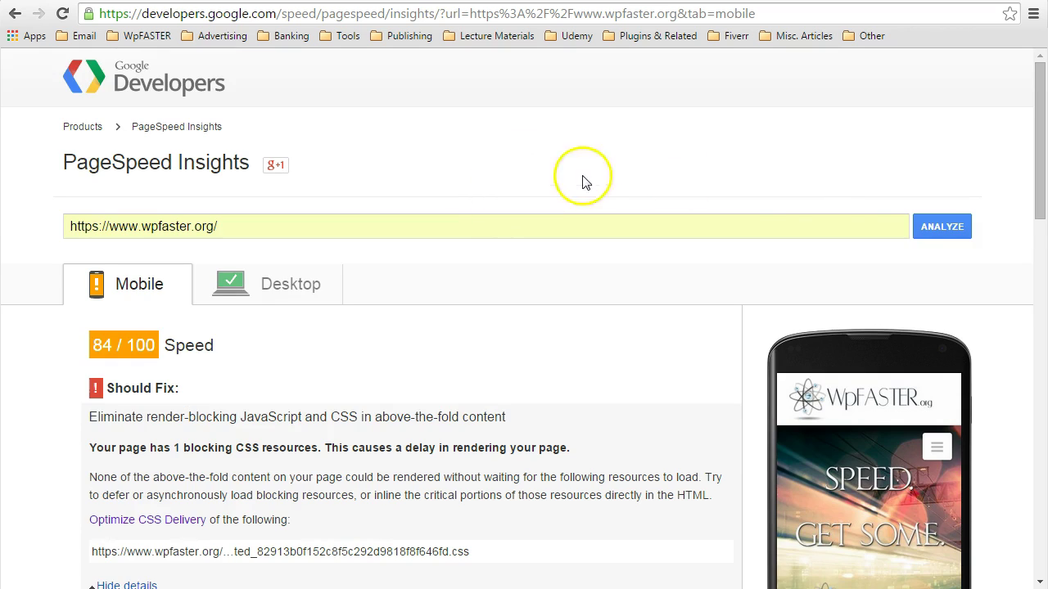
click(938, 226)
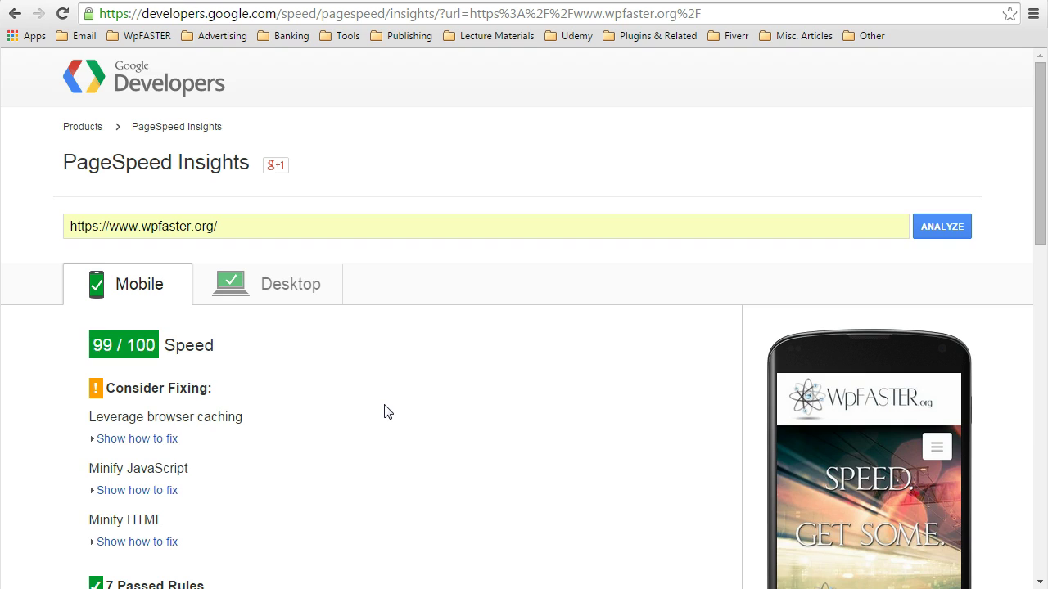
scroll(381, 375, down, 1)
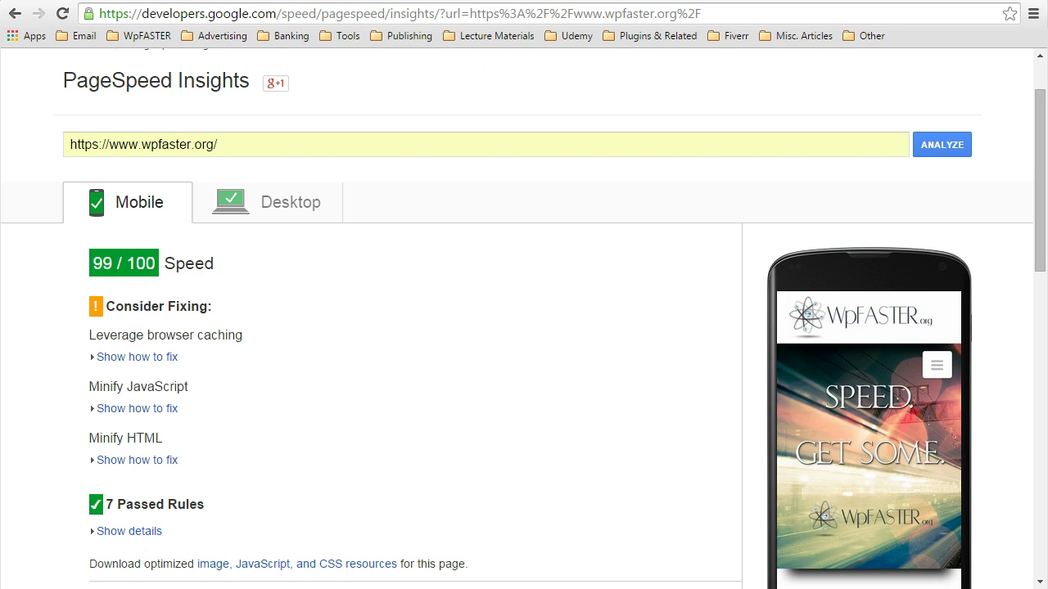
Close the page-source tab, then open and reload the Process and Pricing page.
mouse_move(33, 588)
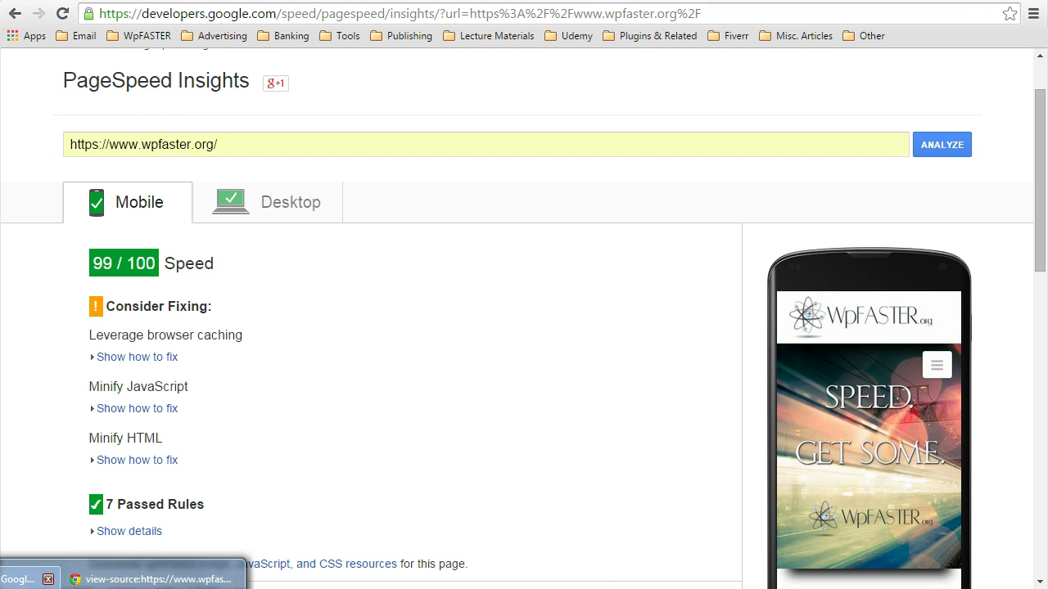
click(144, 579)
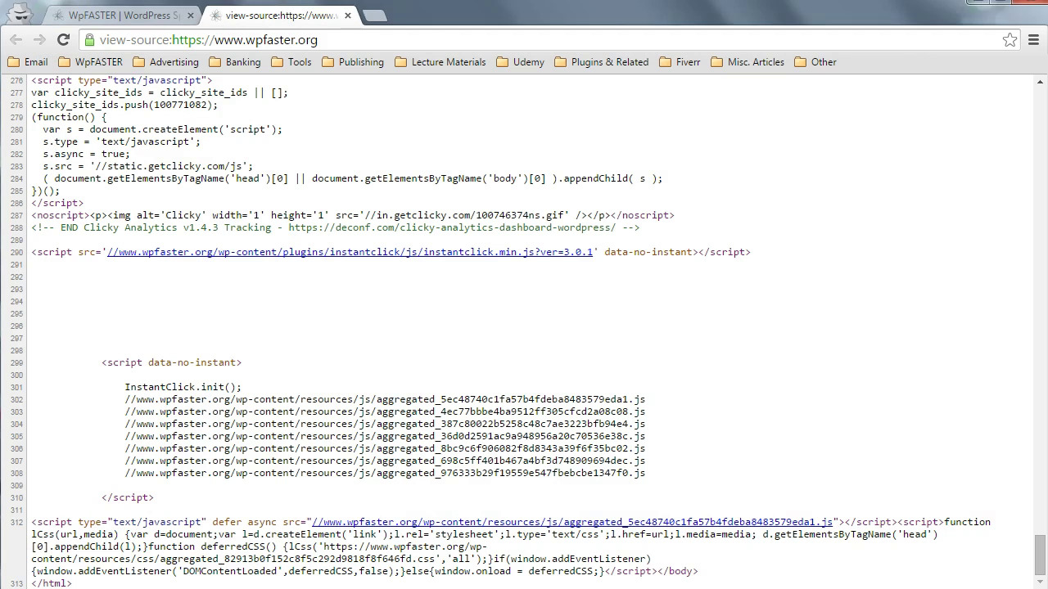
click(347, 15)
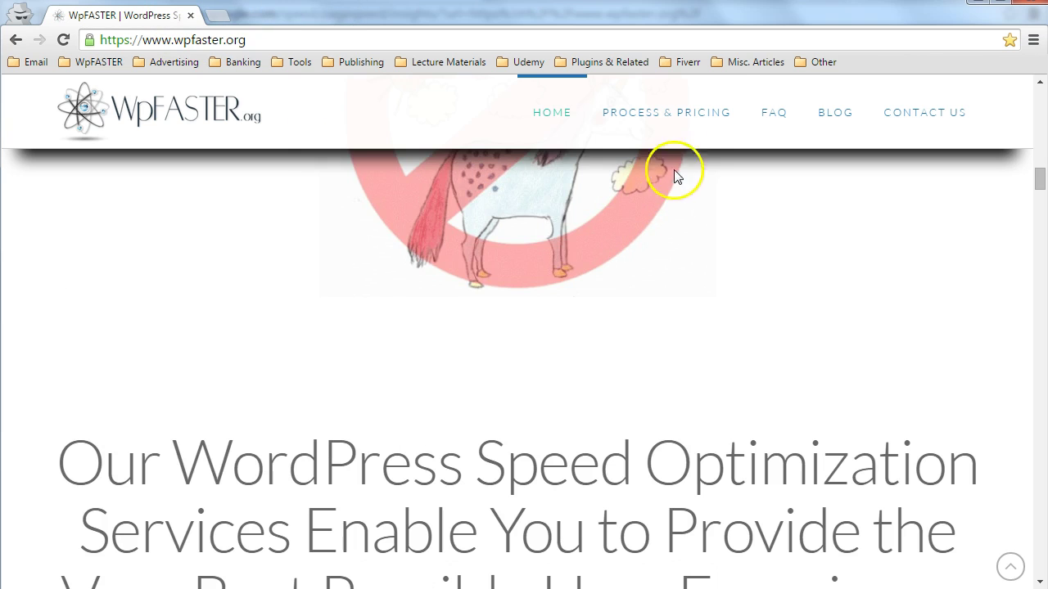
click(675, 115)
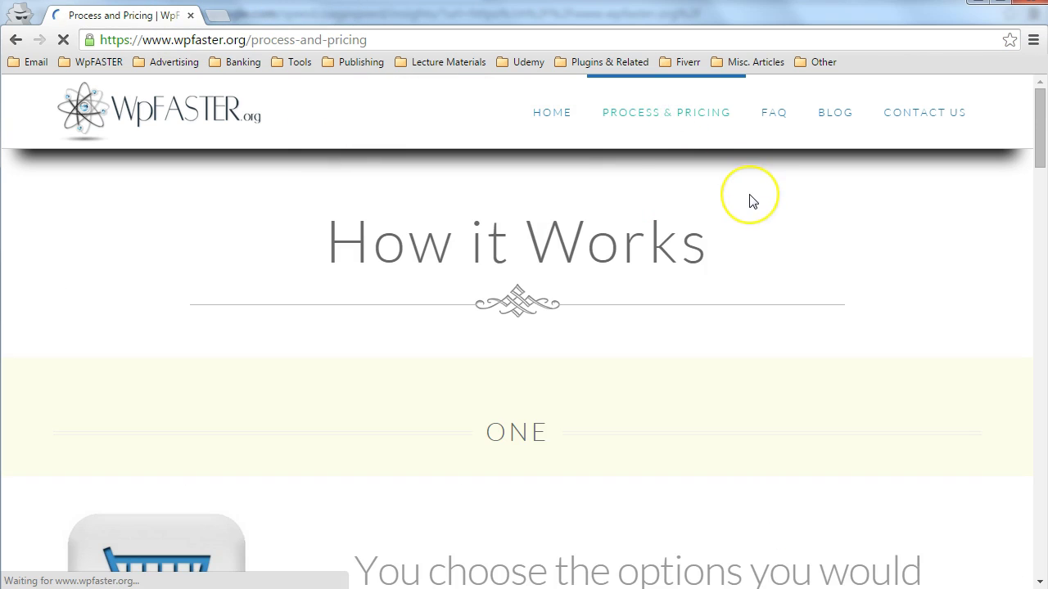
scroll(750, 202, down, 2)
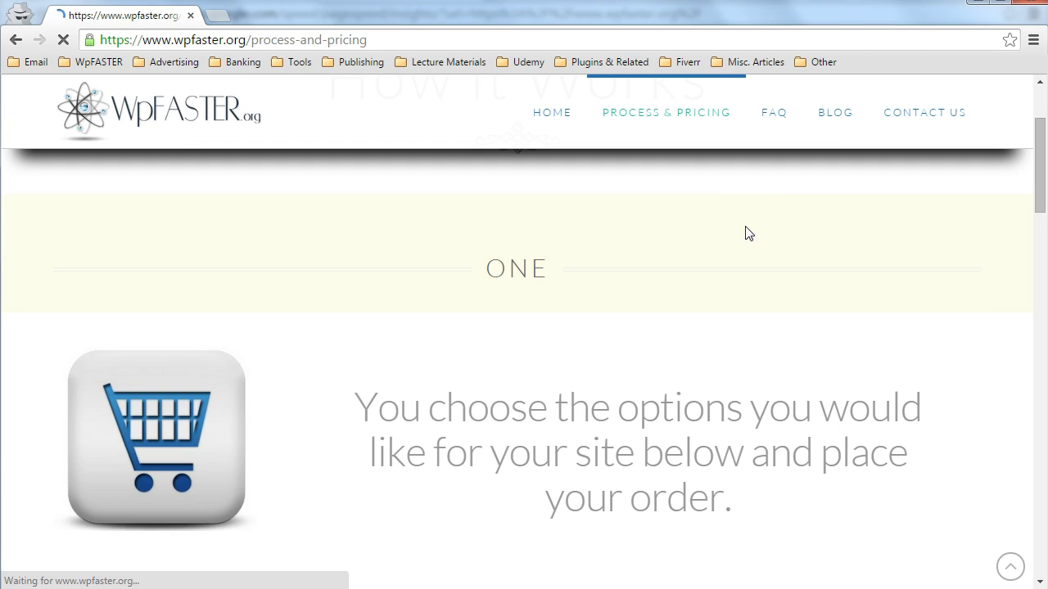
click(671, 213)
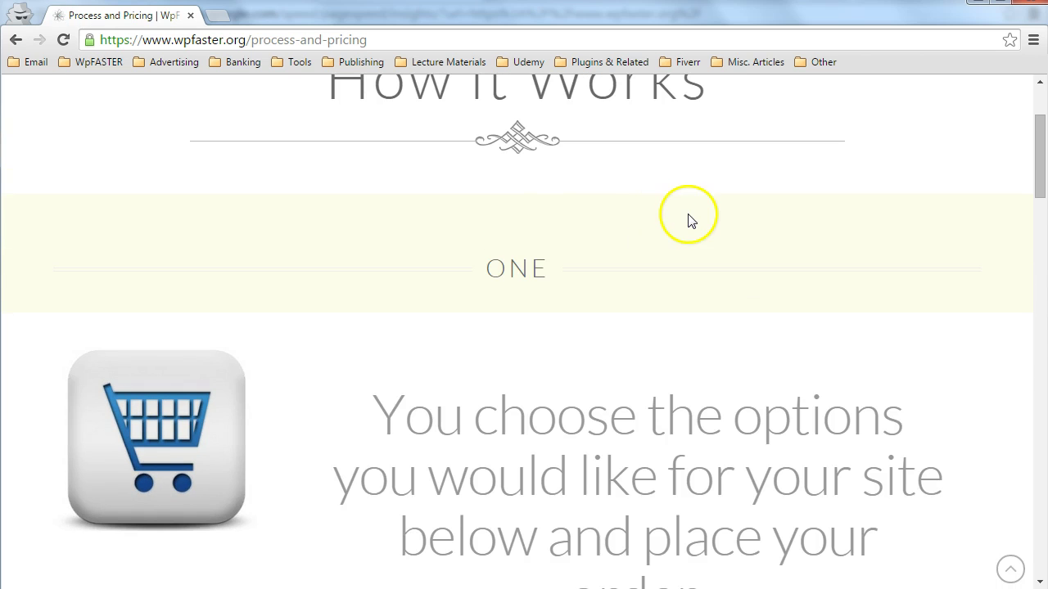
Scroll through the Process and Pricing page to confirm it is fully styled.
scroll(692, 220, down, 2)
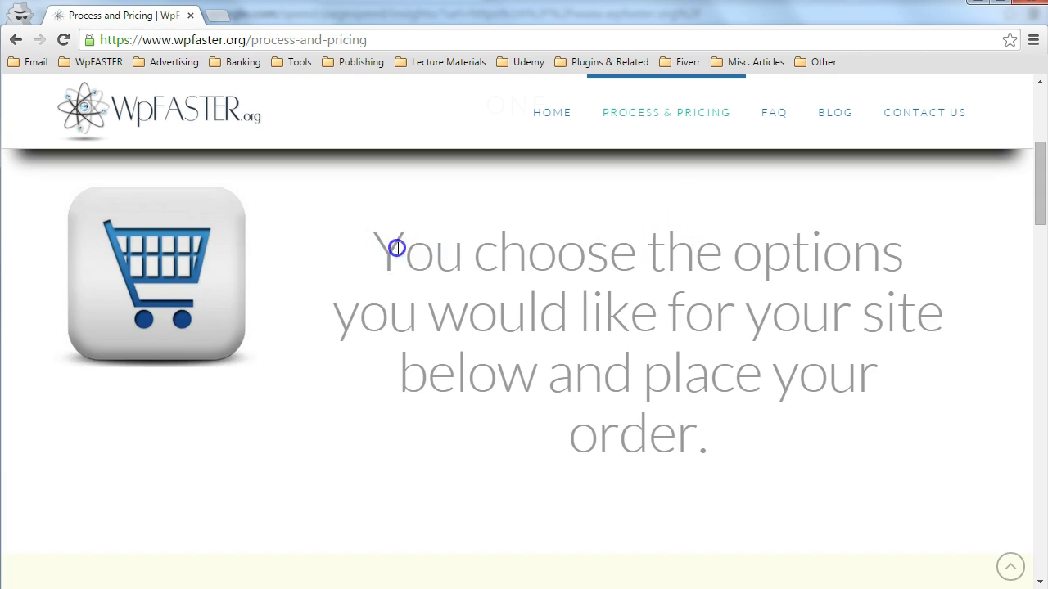
drag(385, 243, 707, 438)
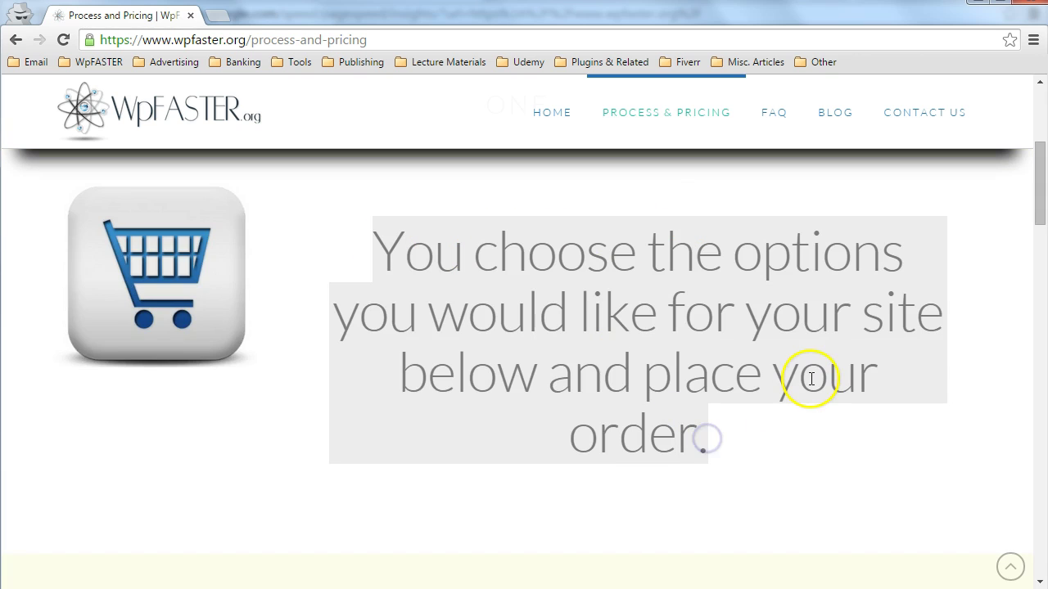
click(980, 221)
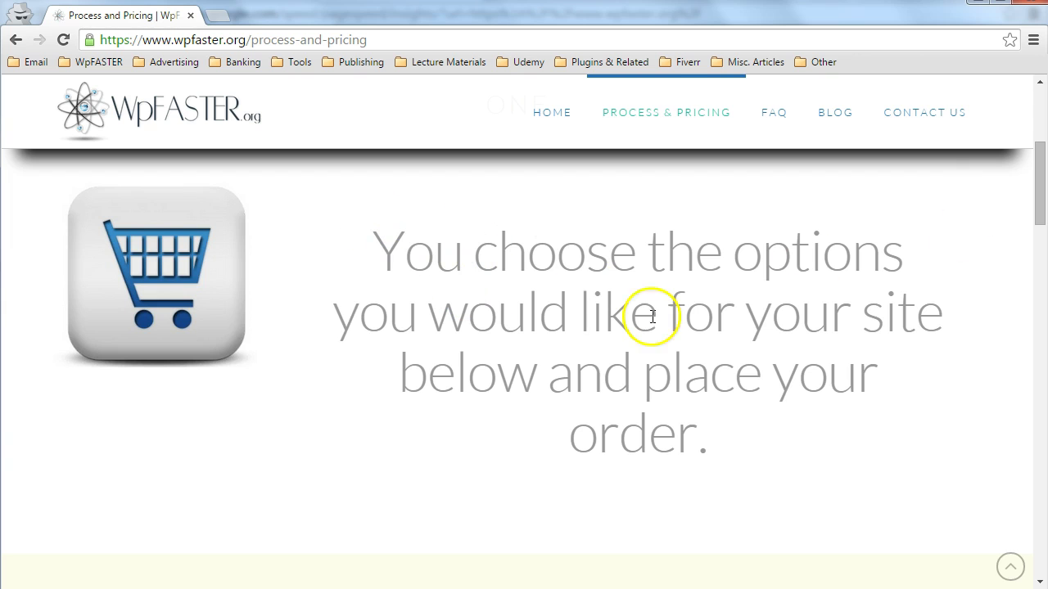
scroll(769, 347, down, 10)
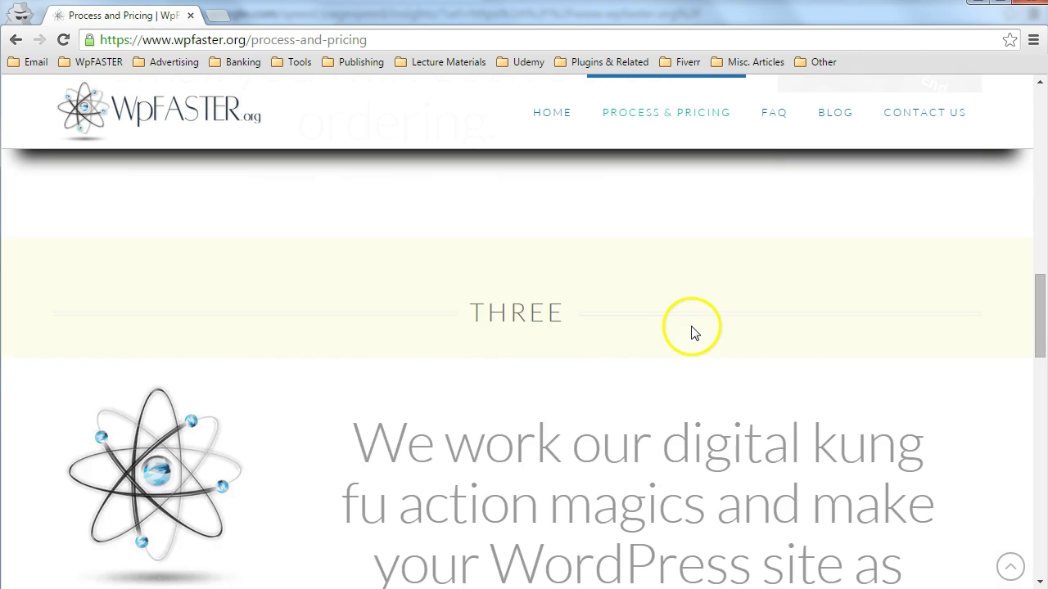
scroll(692, 331, down, 12)
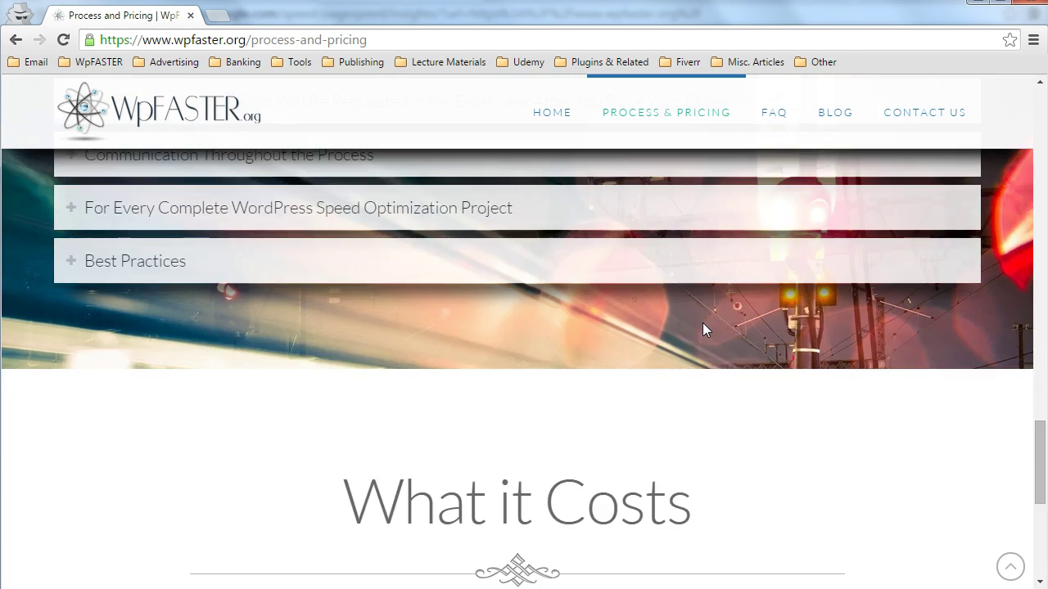
scroll(713, 328, down, 4)
scroll(772, 325, up, 9)
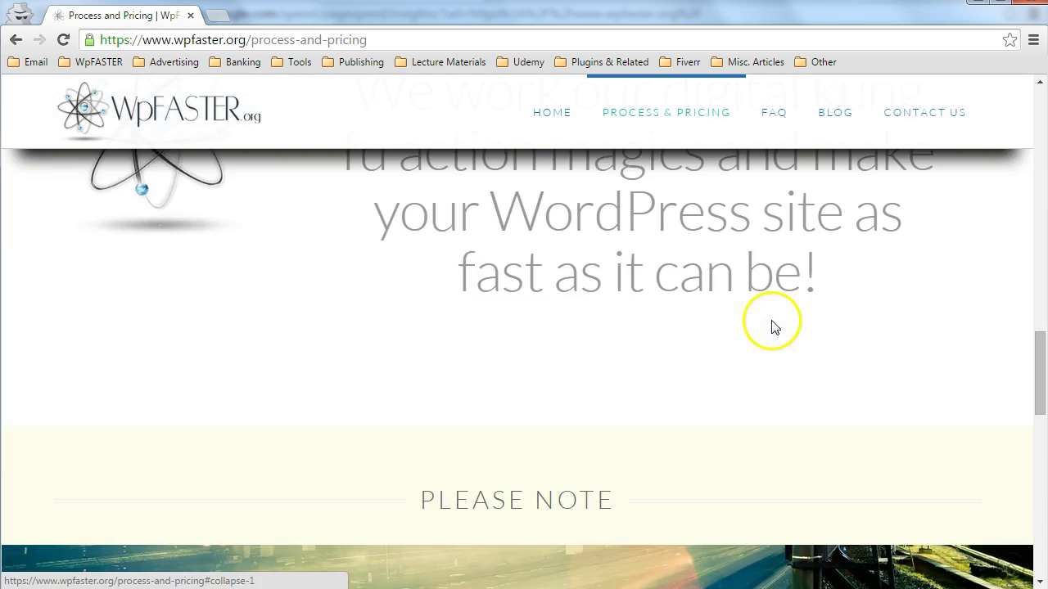
scroll(774, 327, up, 12)
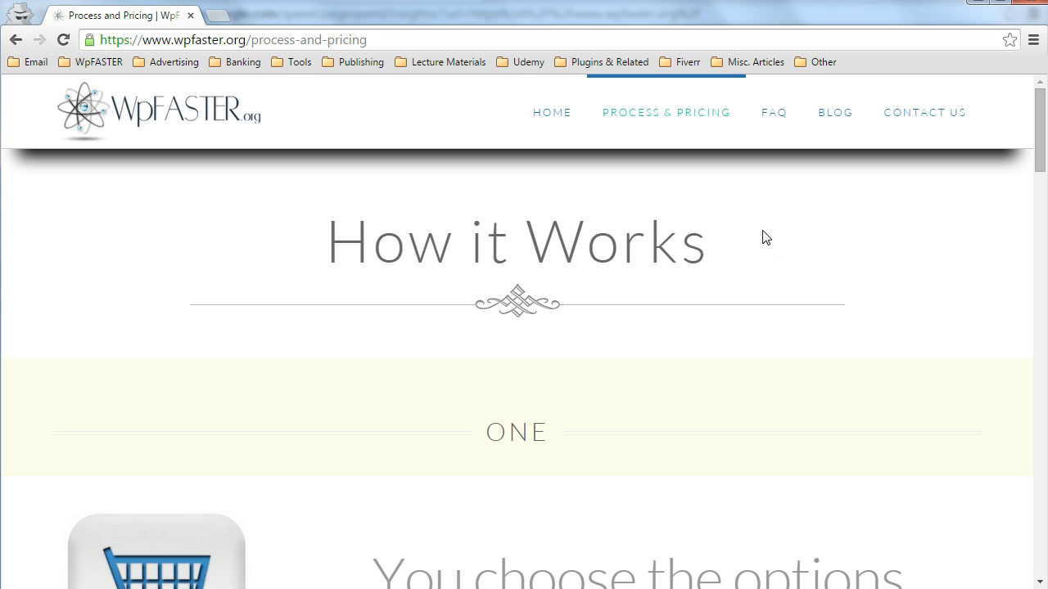
click(801, 218)
Open the FAQ page and reload it twice to check for unstyled content.
click(775, 115)
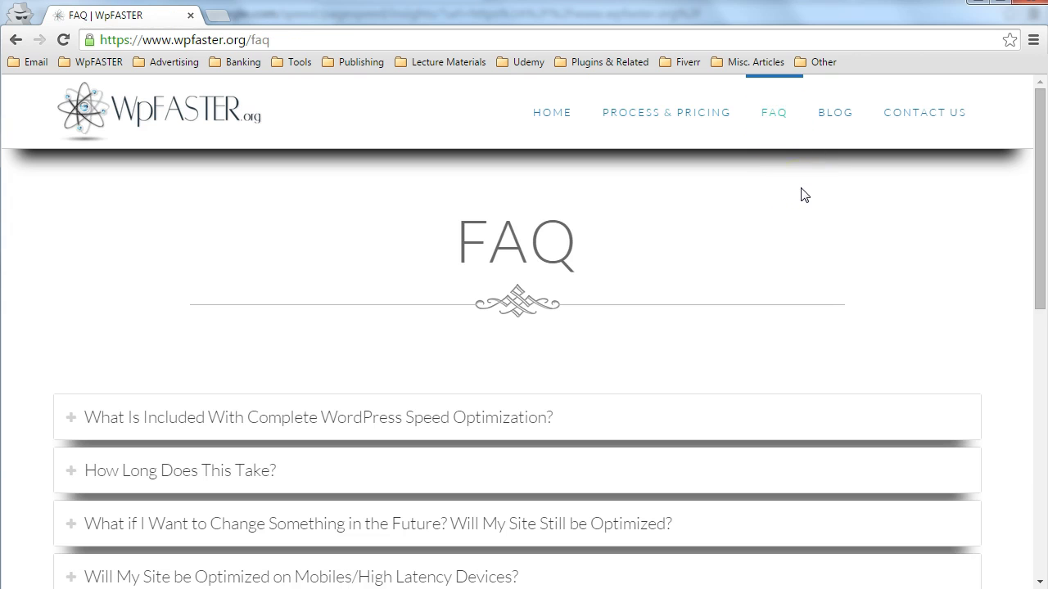
key(F5)
key(F5)
scroll(804, 194, down, 1)
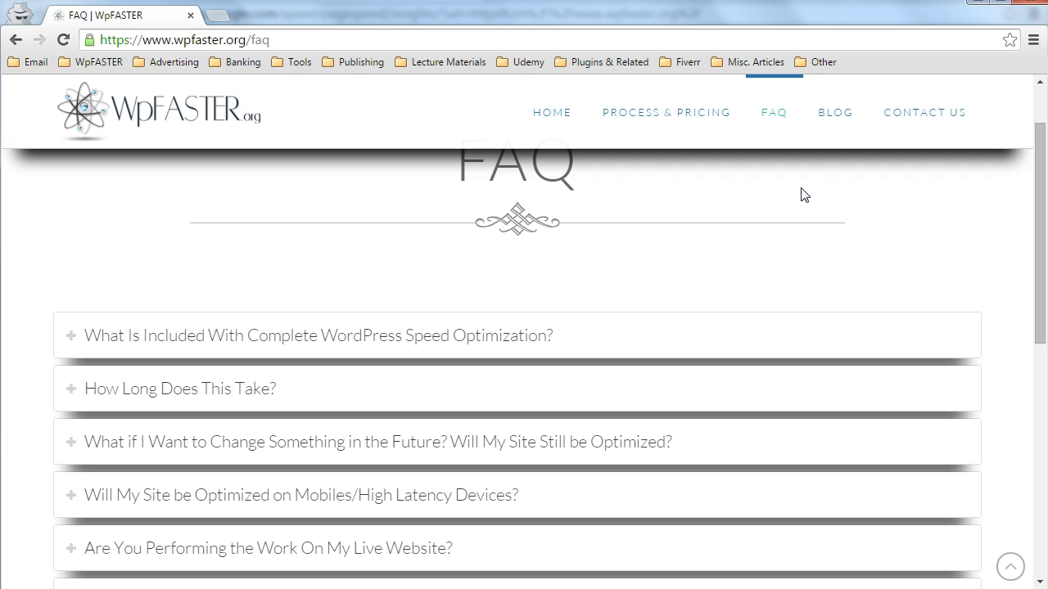
key(F5)
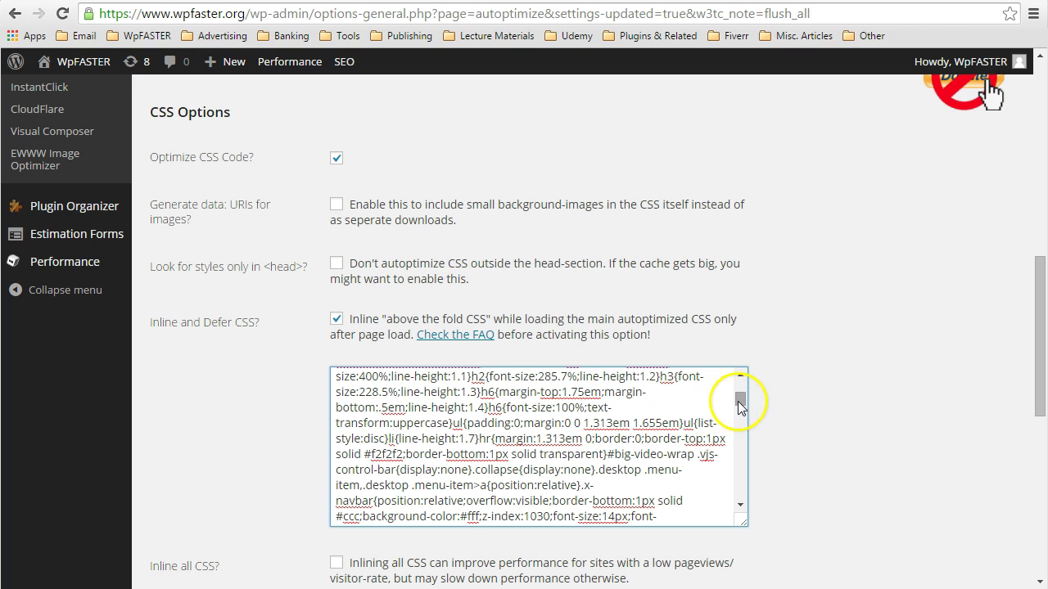
Look over the critical CSS in the Inline and Defer CSS box, then go back to the FAQ page.
drag(740, 406, 739, 390)
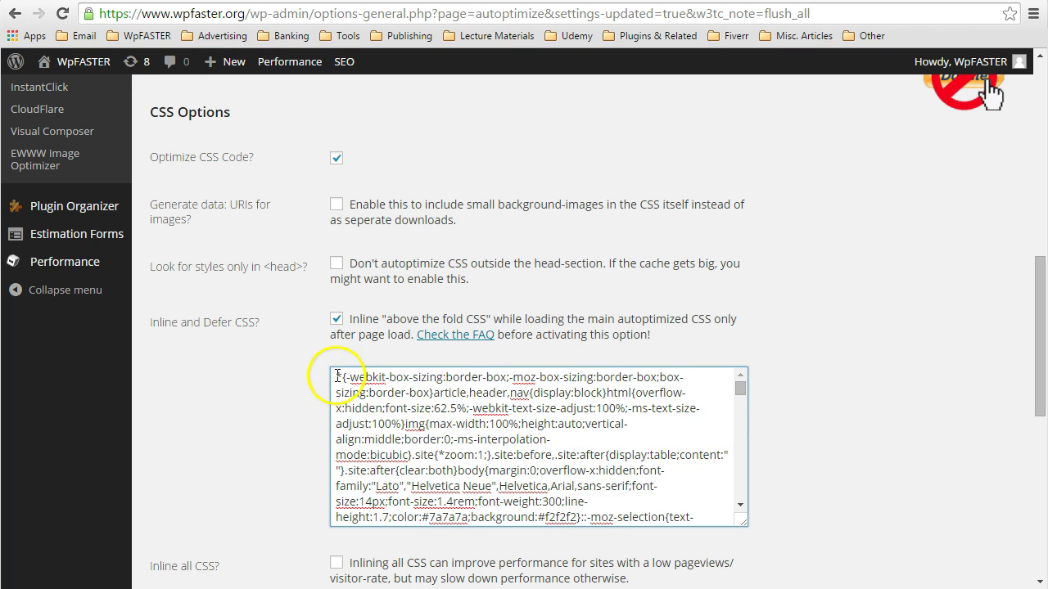
drag(336, 376, 595, 549)
click(816, 374)
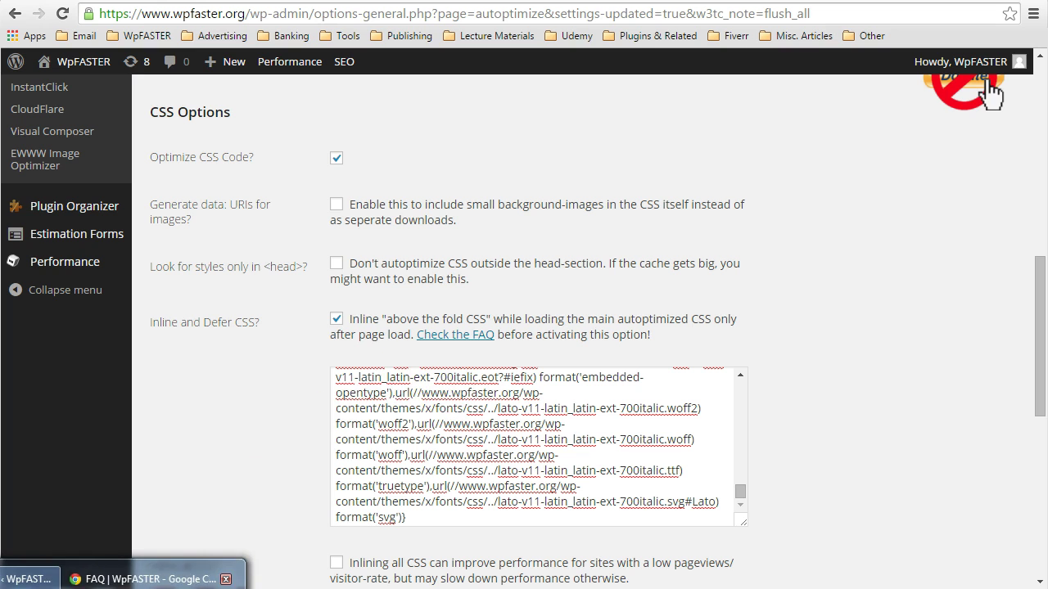
click(189, 578)
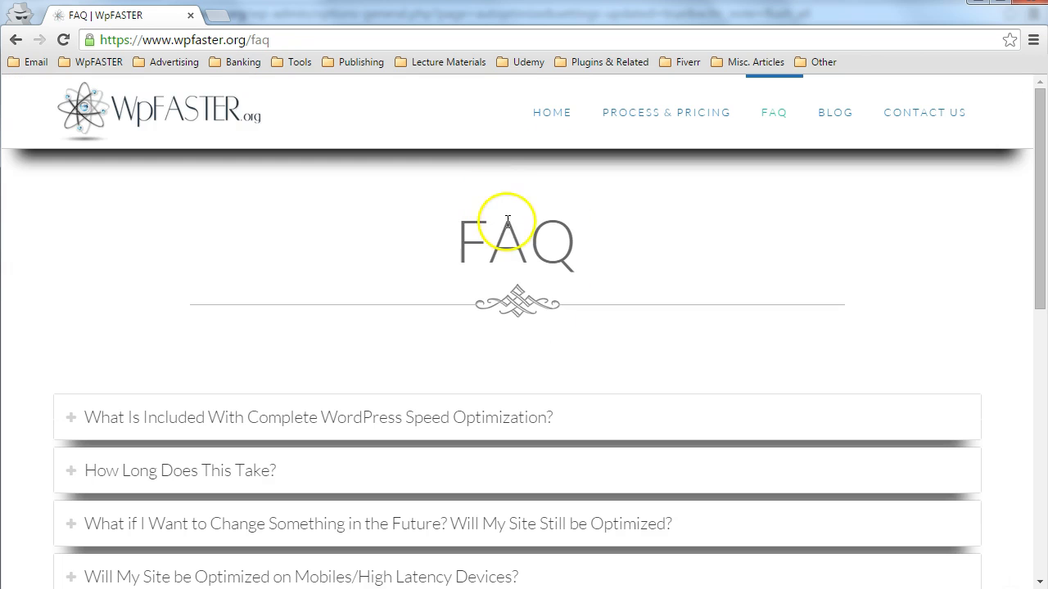
Go to the WpFASTER home page and scroll through it to check the styling.
click(182, 99)
scroll(656, 247, down, 3)
scroll(679, 281, down, 15)
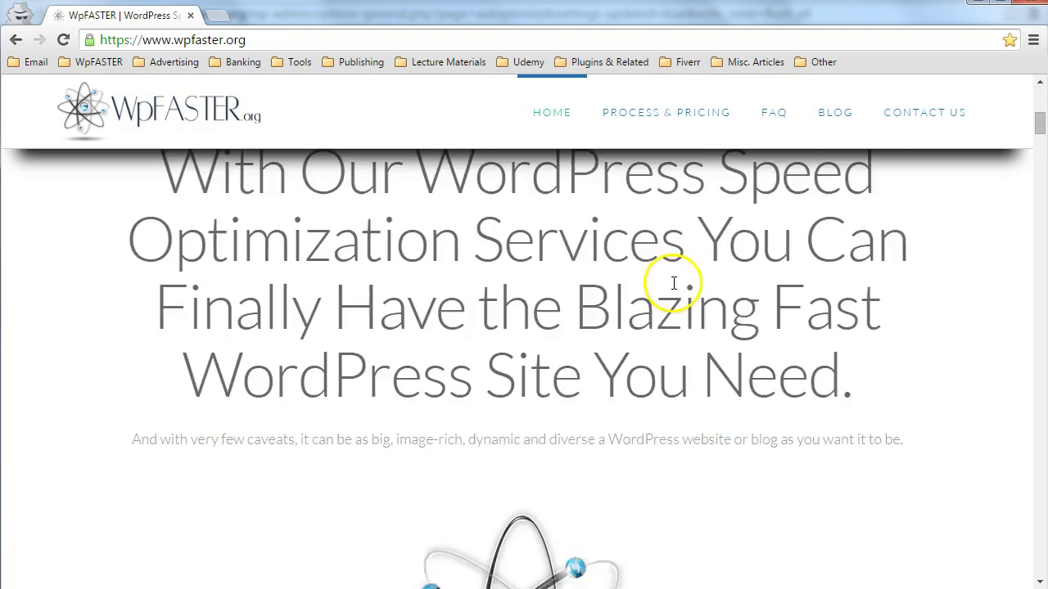
scroll(717, 336, up, 15)
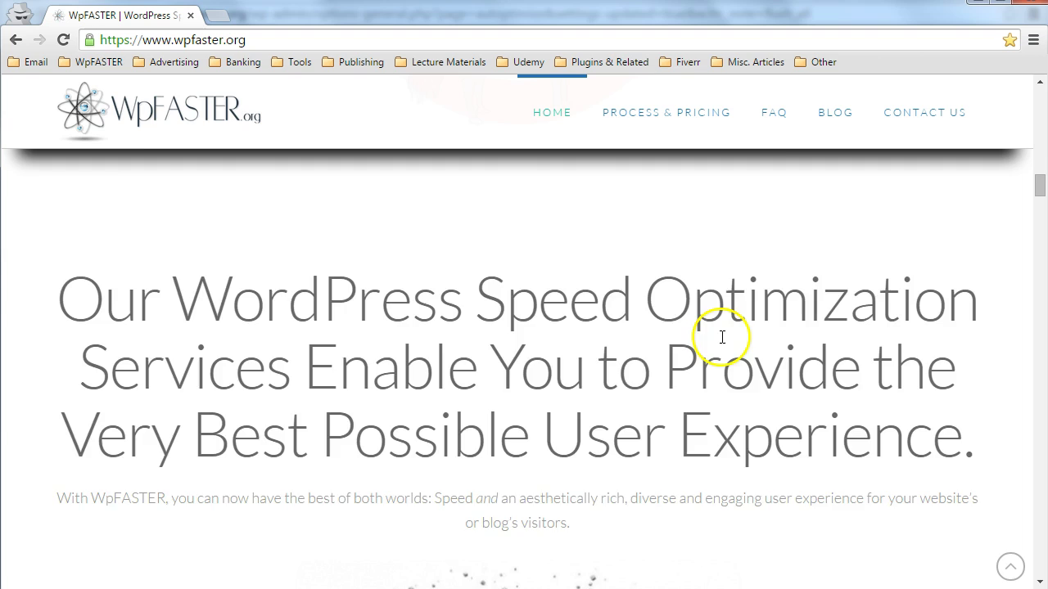
scroll(725, 335, down, 15)
scroll(728, 330, up, 5)
scroll(734, 337, up, 15)
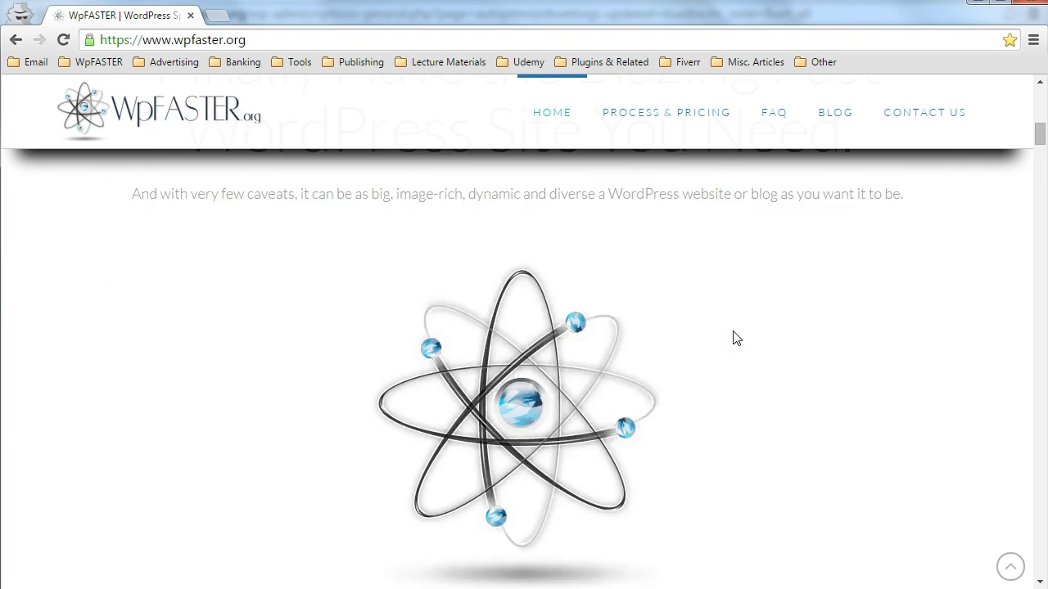
Reload the BLOG and CONTACT US pages with F5 to check for unstyled flashes.
click(844, 131)
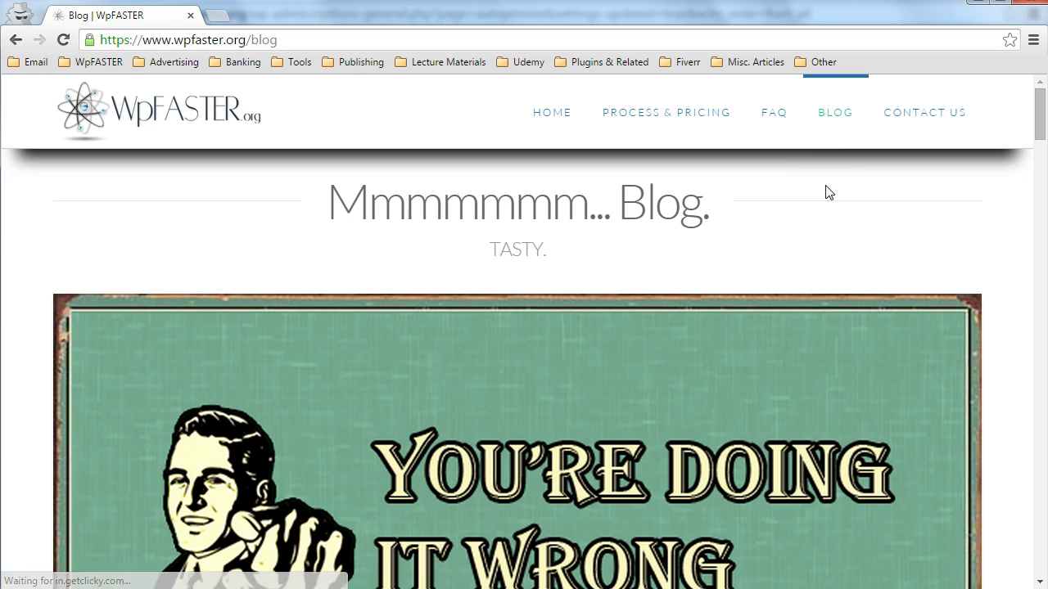
click(829, 208)
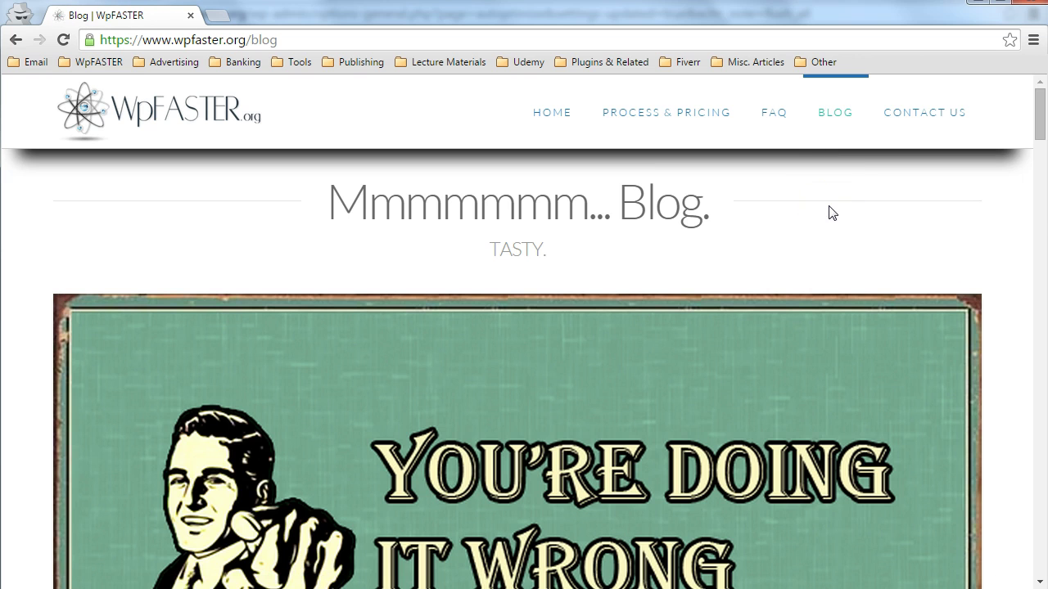
key(F5)
click(886, 112)
click(891, 201)
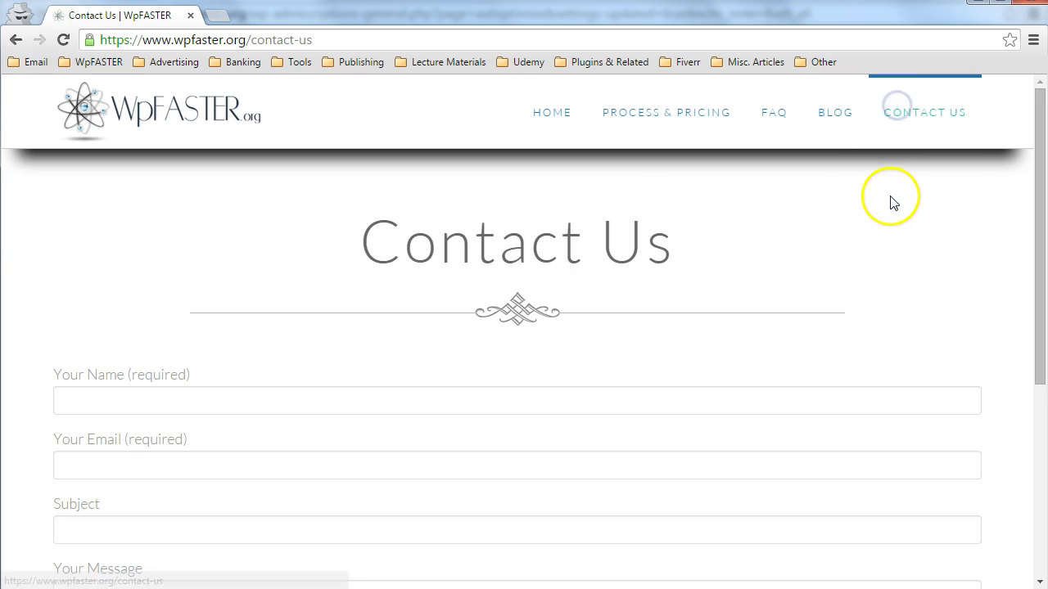
key(F5)
click(816, 199)
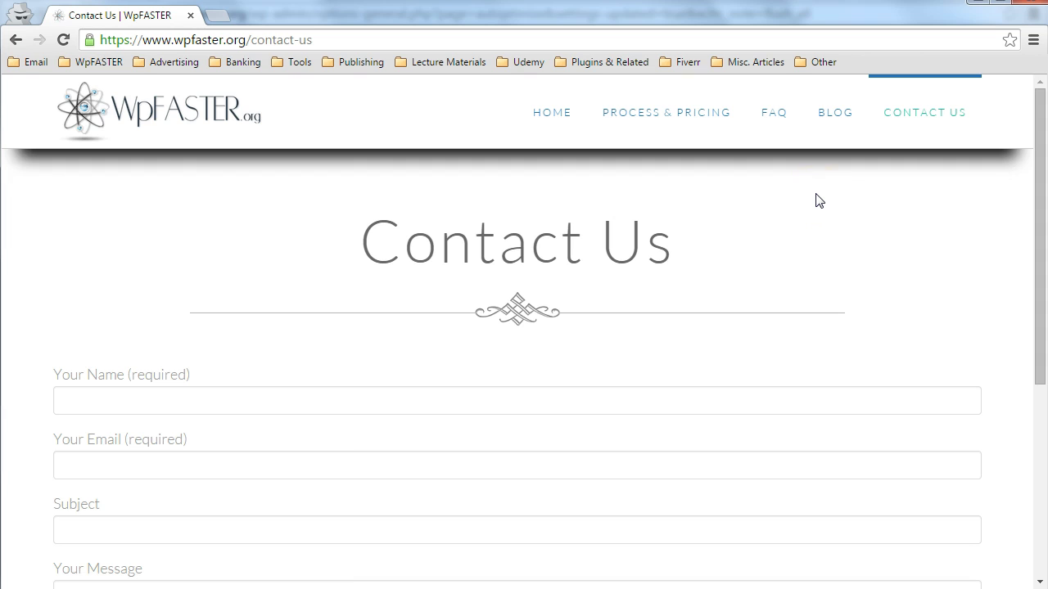
Open the 'Why W3TC Setup Guides Are Always Wrong' post from the blog page.
click(829, 119)
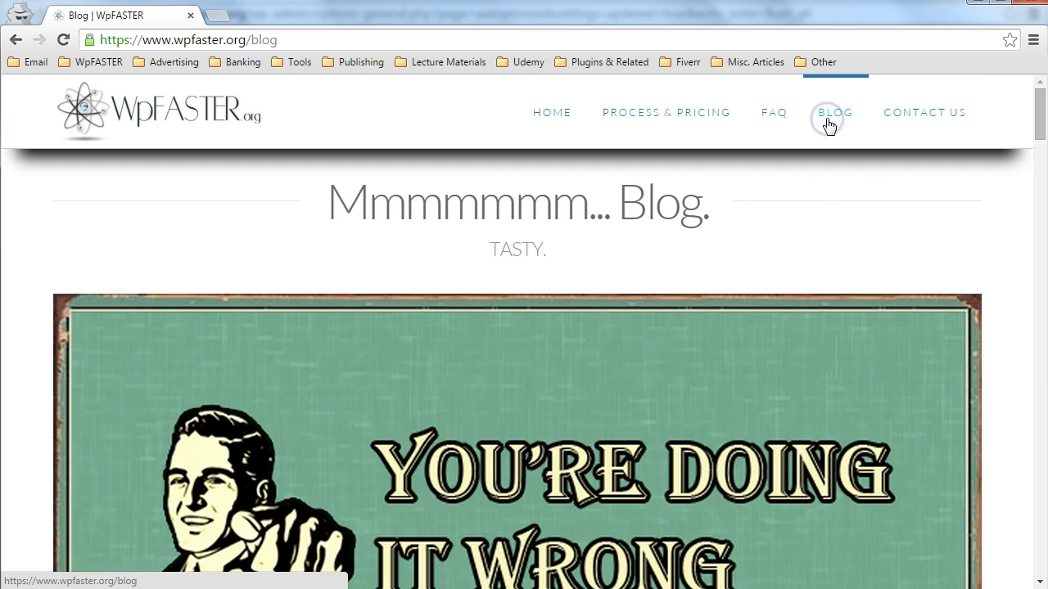
scroll(841, 230, down, 1)
click(755, 312)
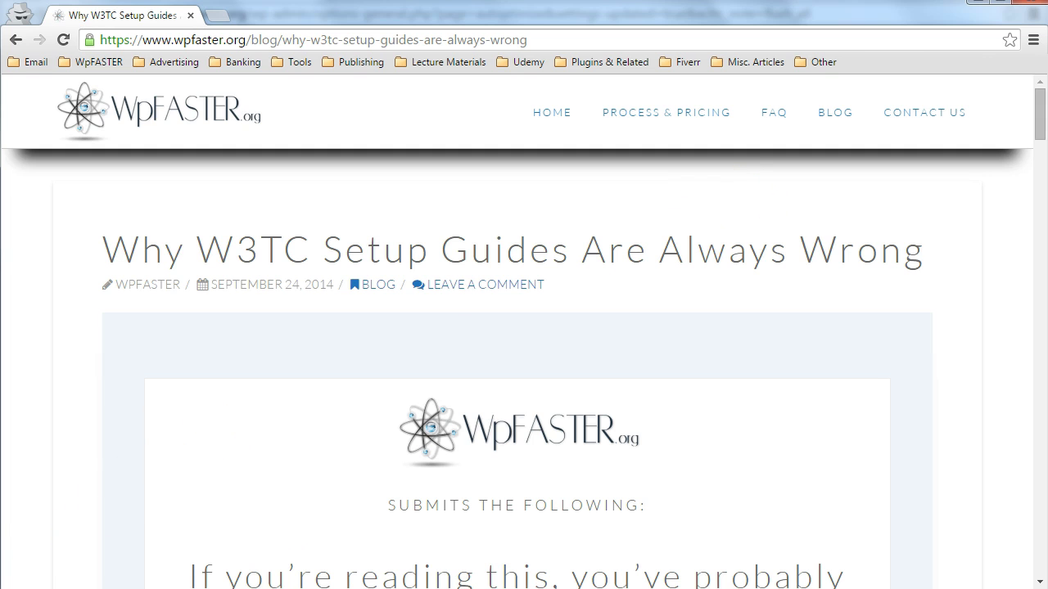
Return to the Autoptimize CSS options showing the filled Inline and Defer CSS box.
mouse_move(123, 588)
click(21, 578)
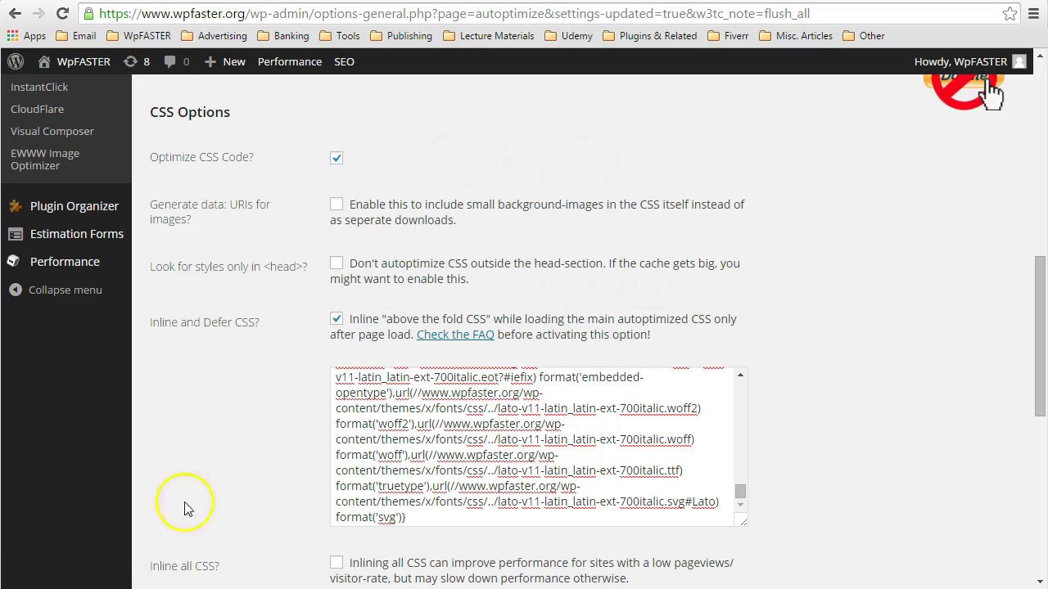